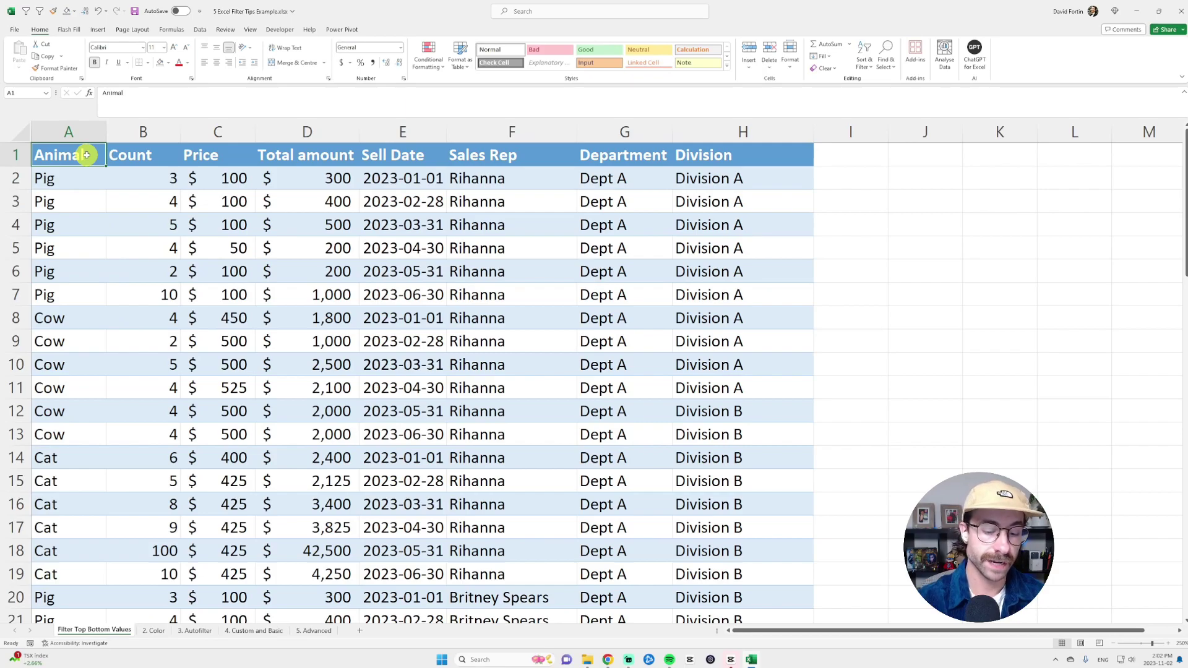
Step: Turn on AutoFilter for the sales table headers with Ctrl+Shift+L
key(ctrl+shift+l)
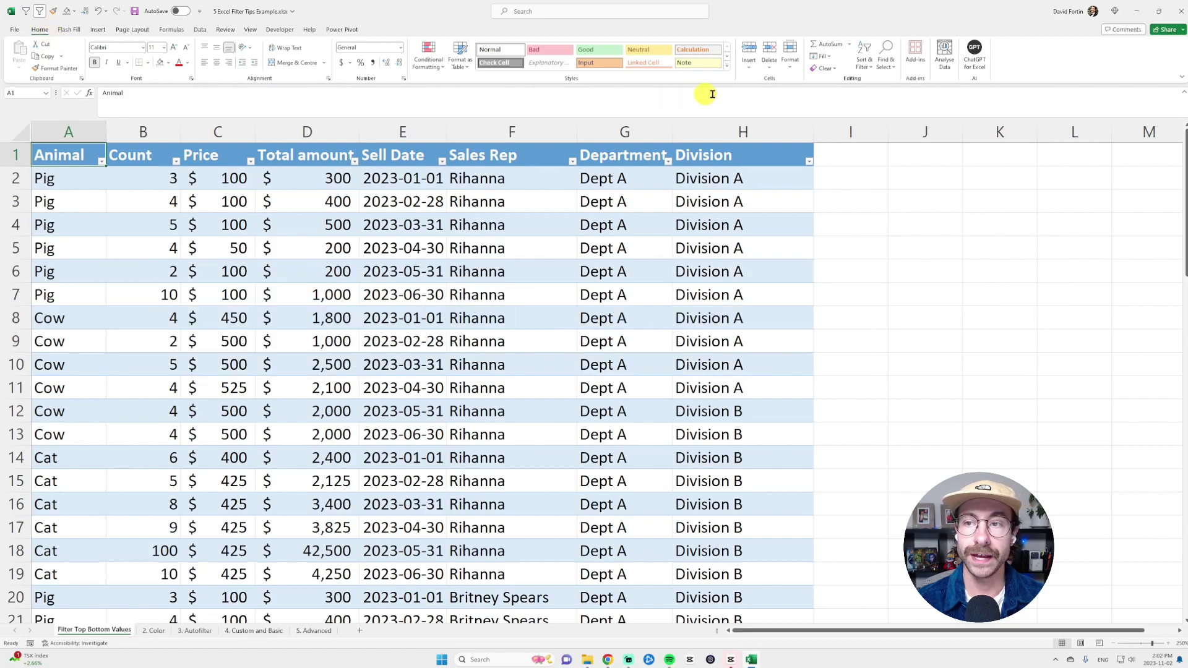
click(864, 62)
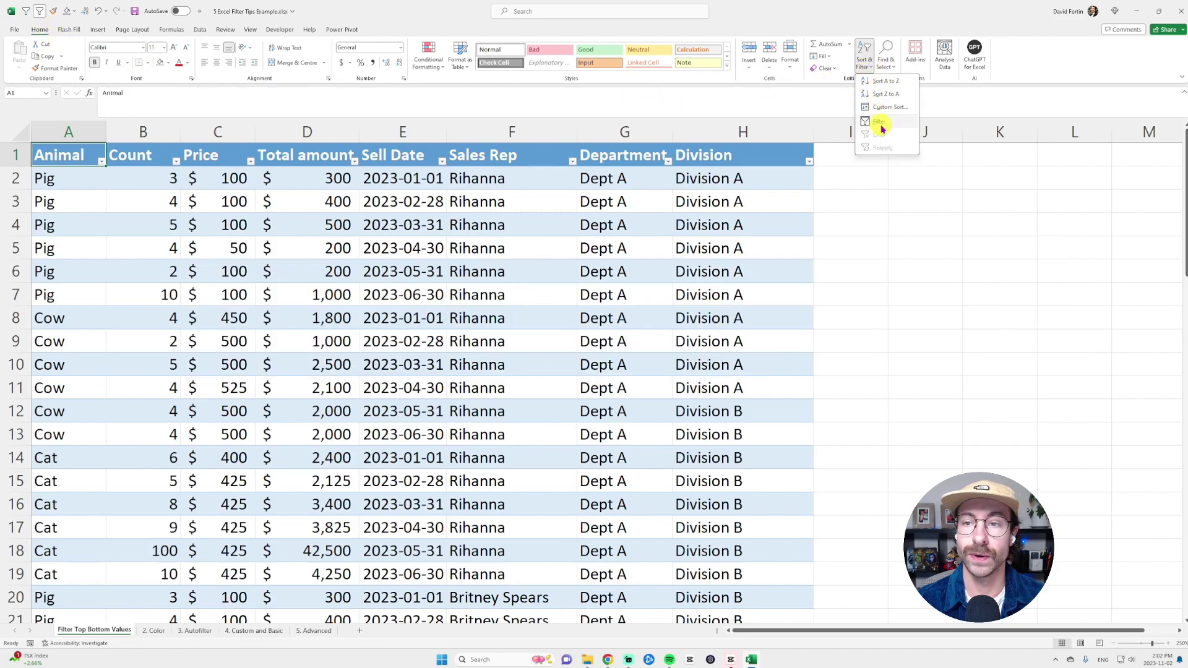
click(346, 223)
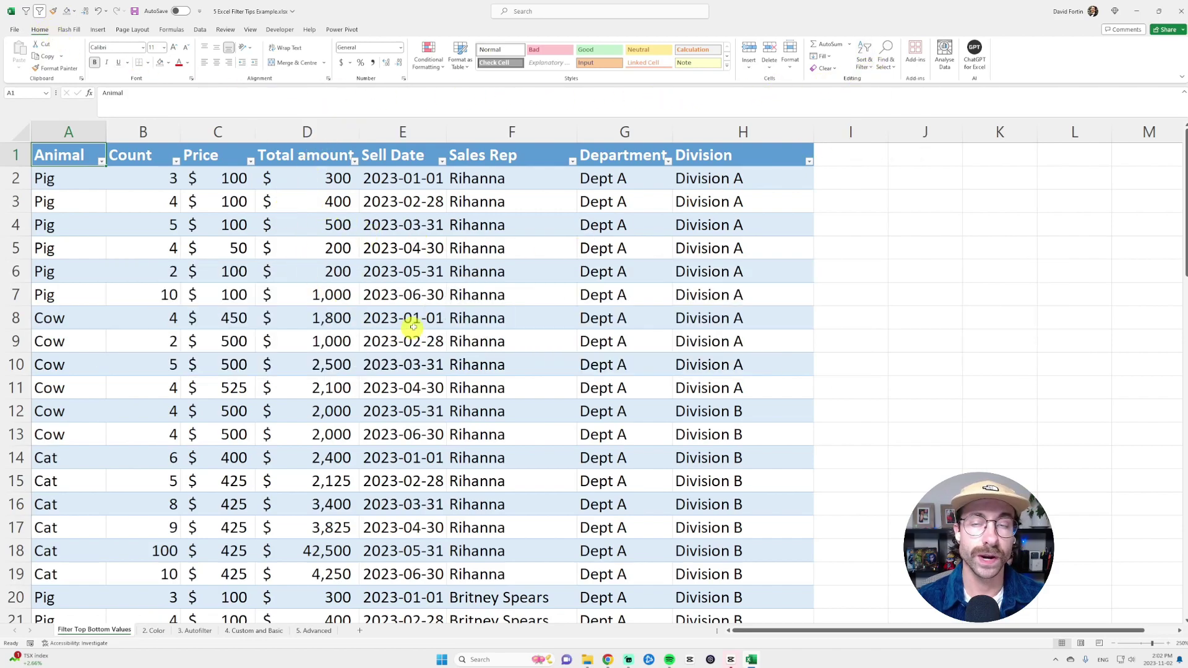
Step: Apply a Top 10 number filter to Total amount, changed to show the top 5 items
click(292, 156)
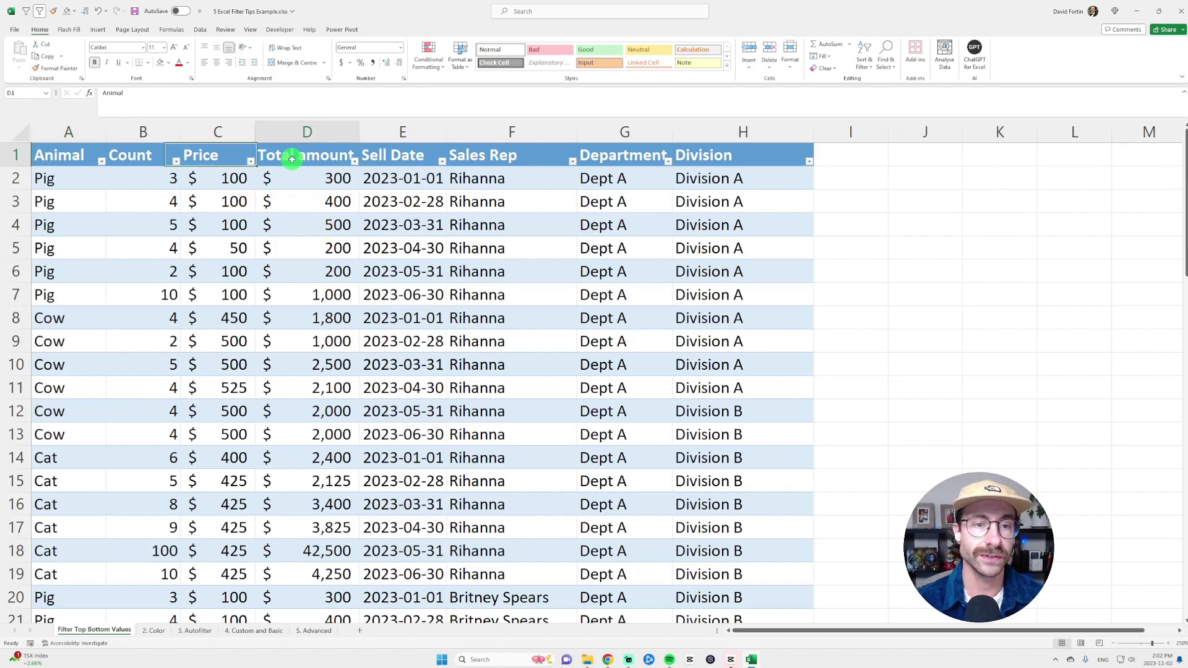
click(355, 161)
mouse_move(322, 256)
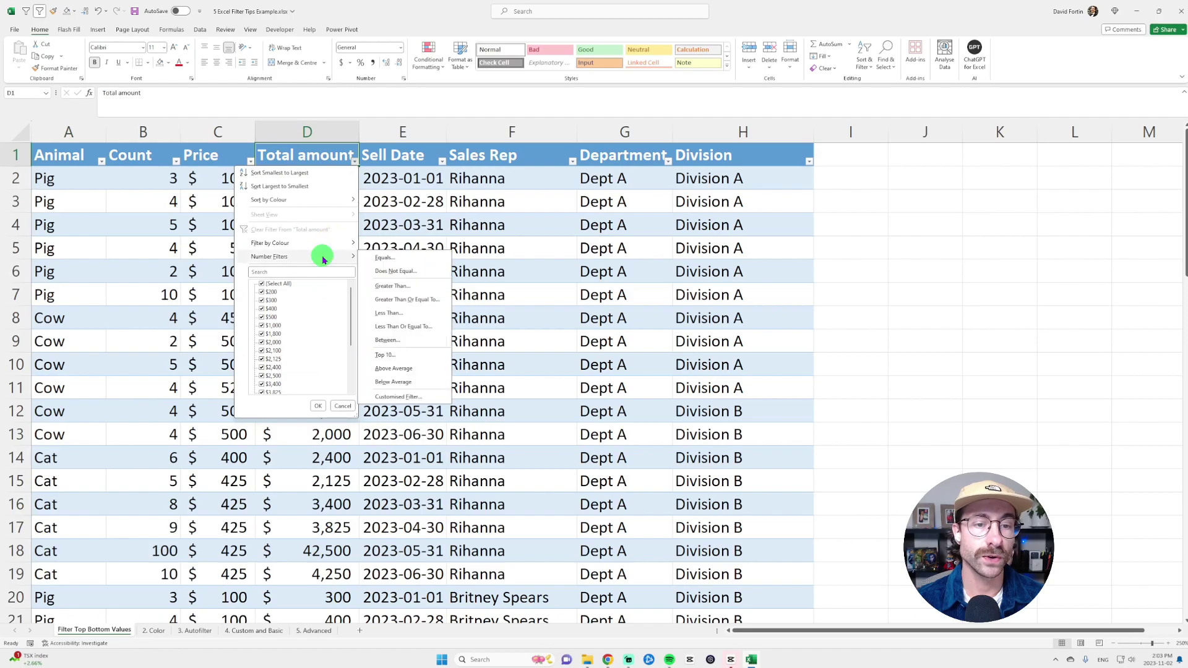
click(419, 356)
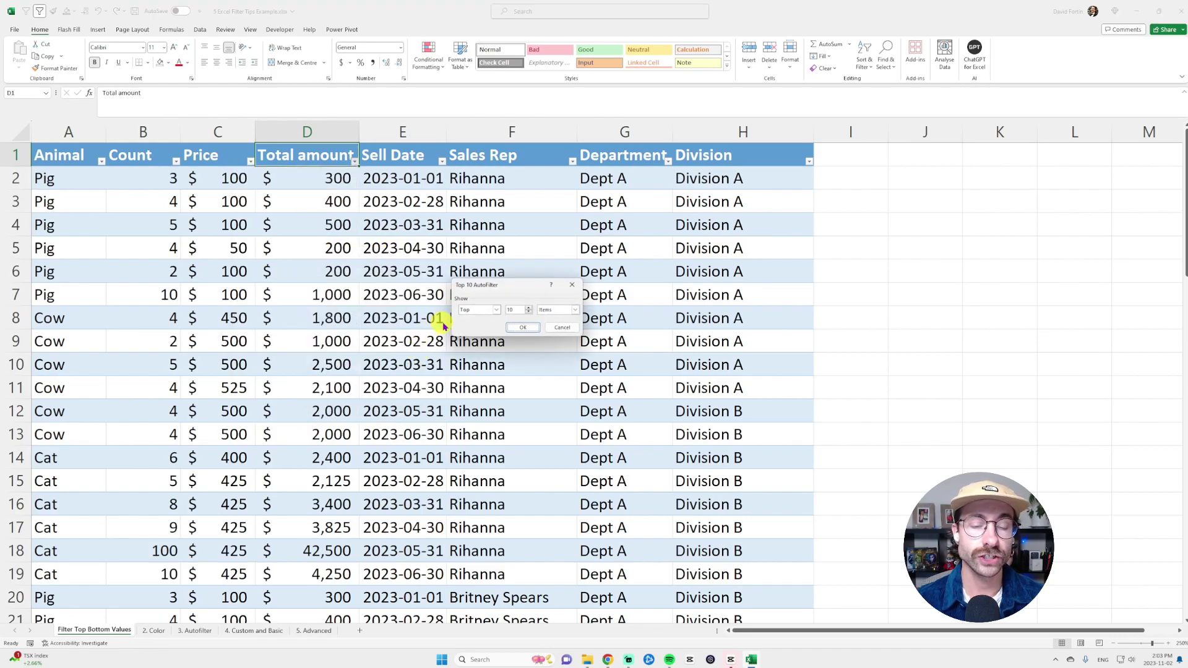
click(484, 311)
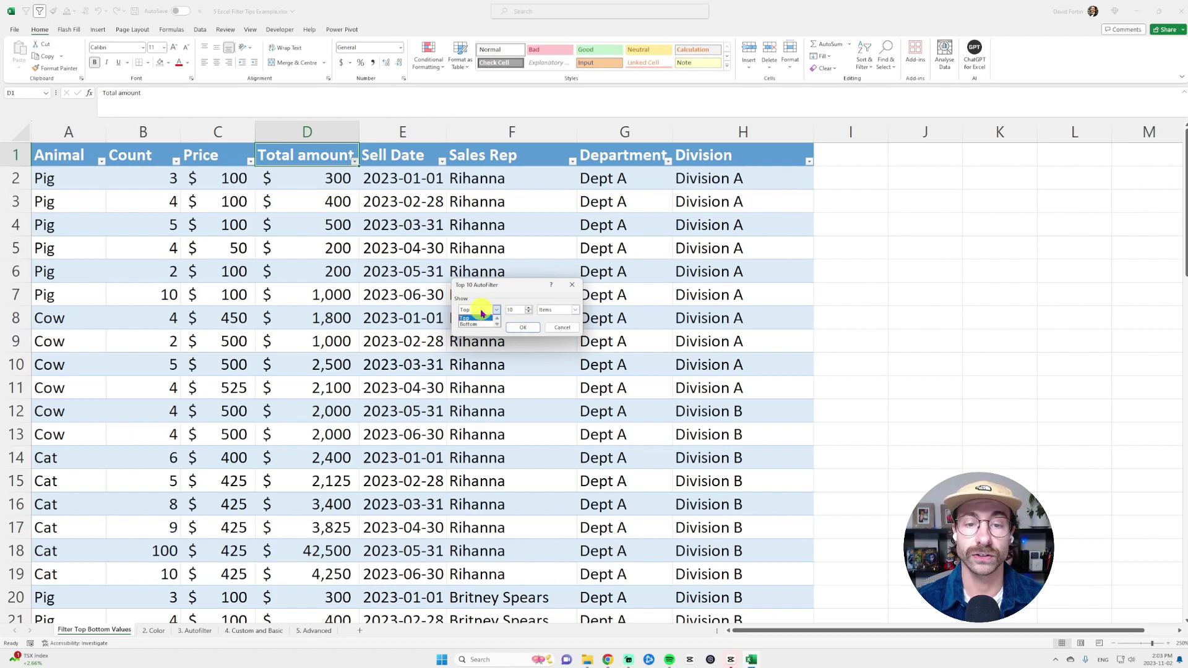
click(518, 310)
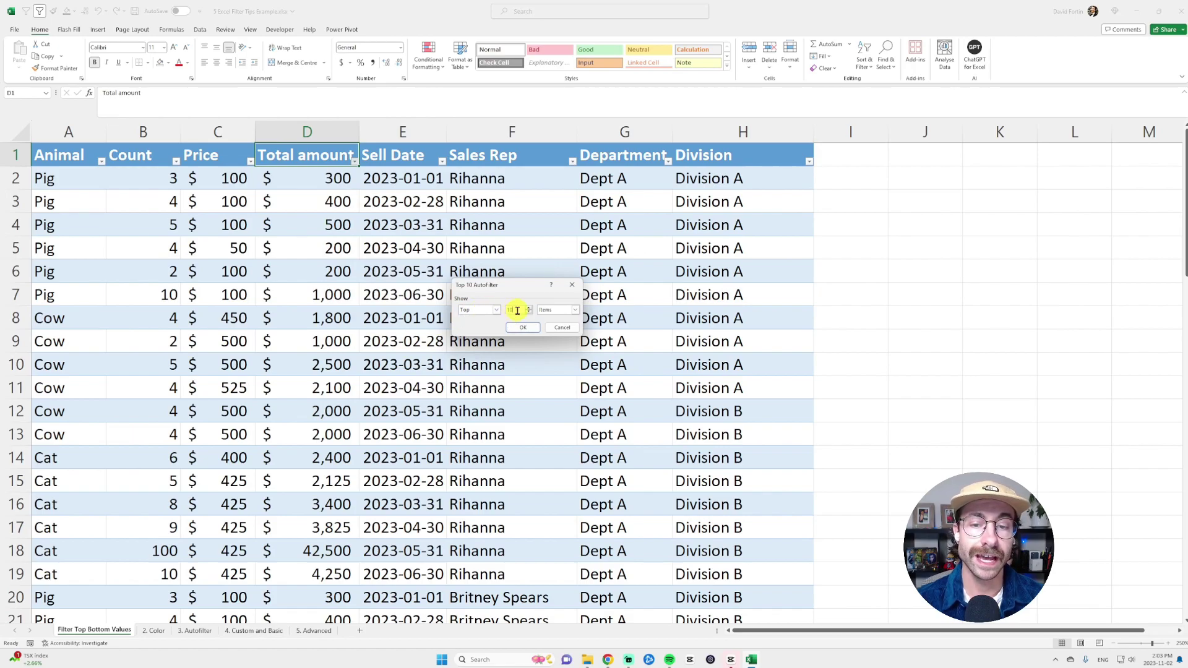
drag(517, 311, 504, 310)
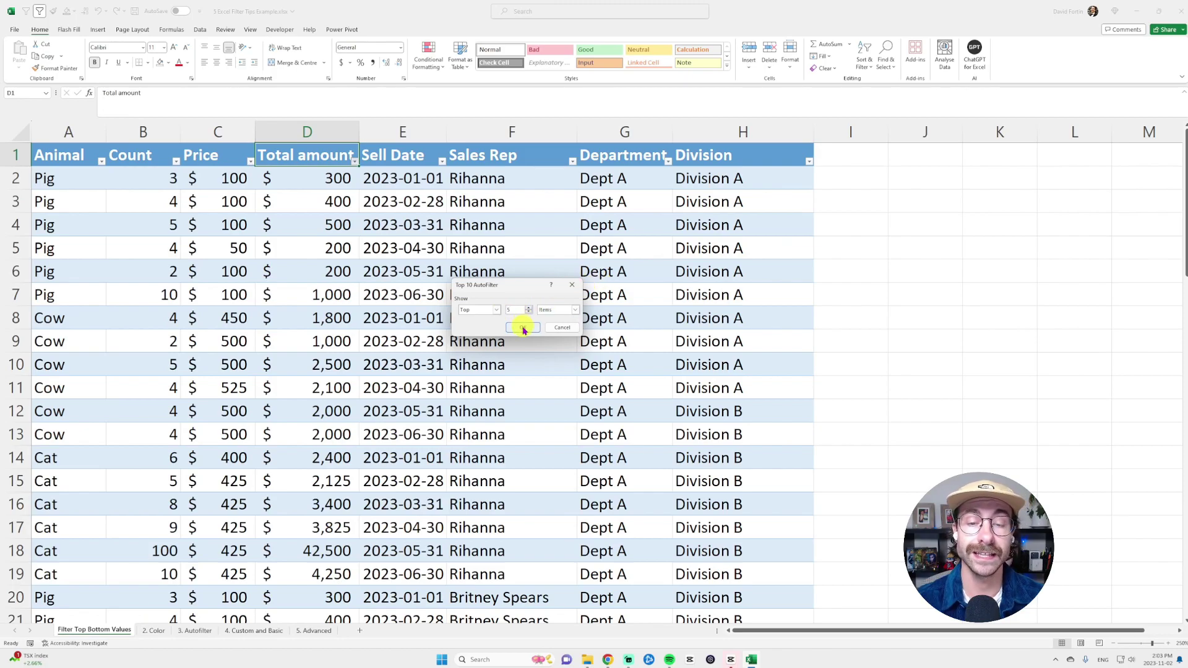
click(523, 329)
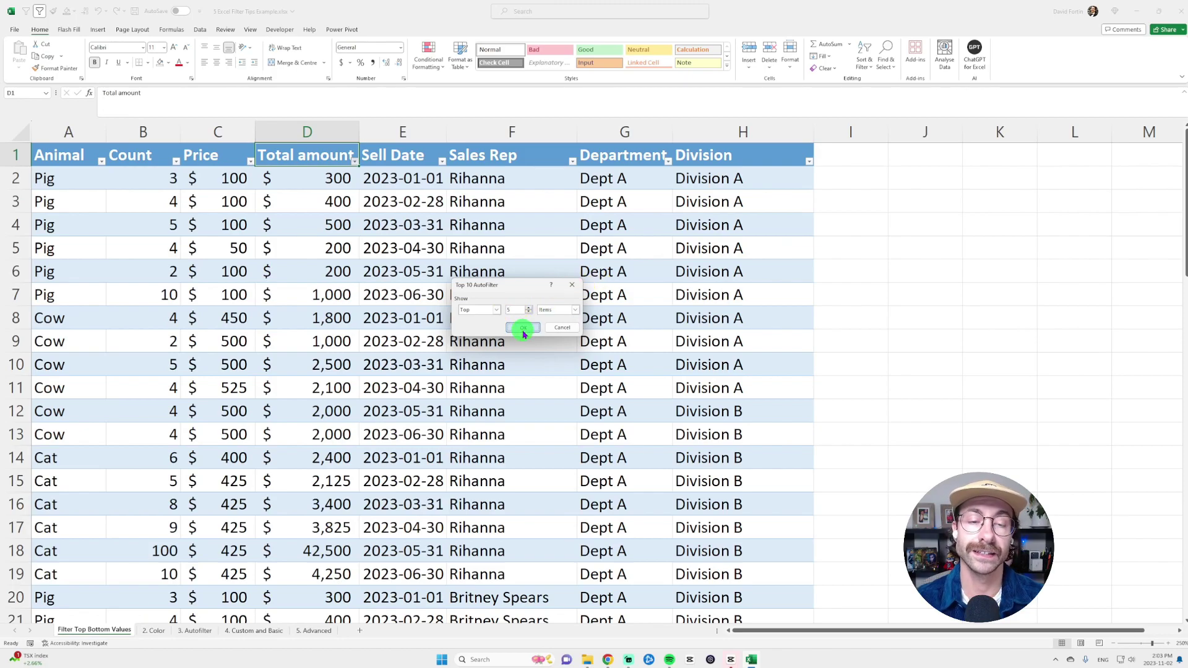
drag(322, 179, 335, 295)
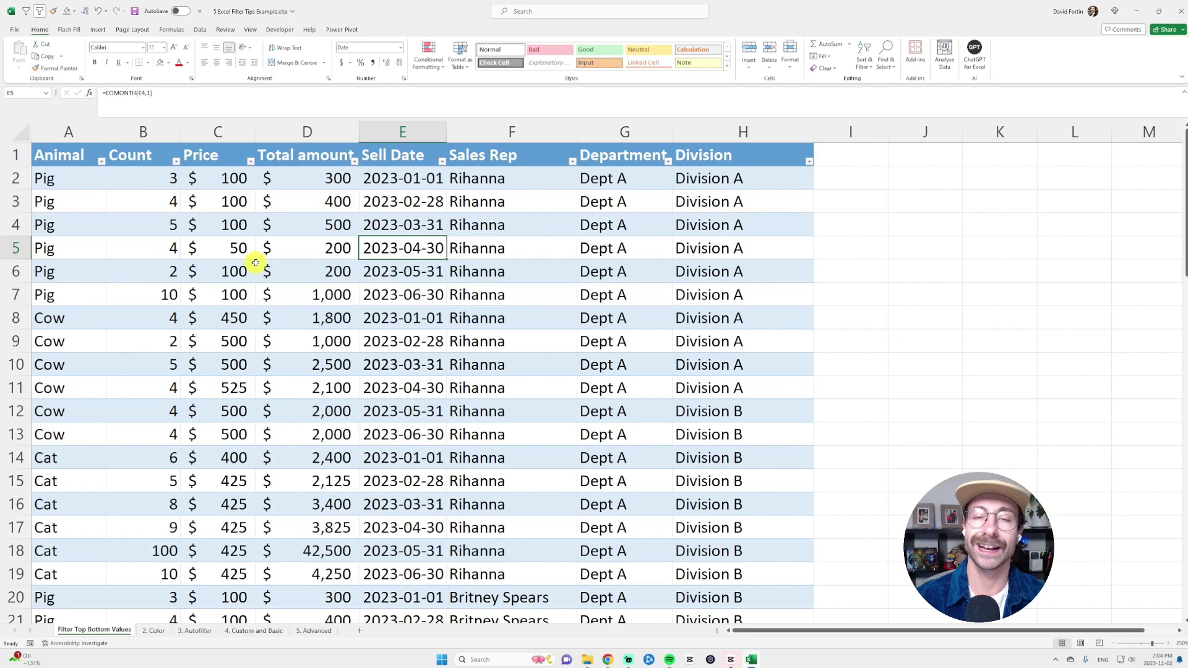
Step: Fill row 5 yellow, then repeat the fill with F4 on rows 12, 17 and 18
drag(80, 248, 767, 247)
click(168, 63)
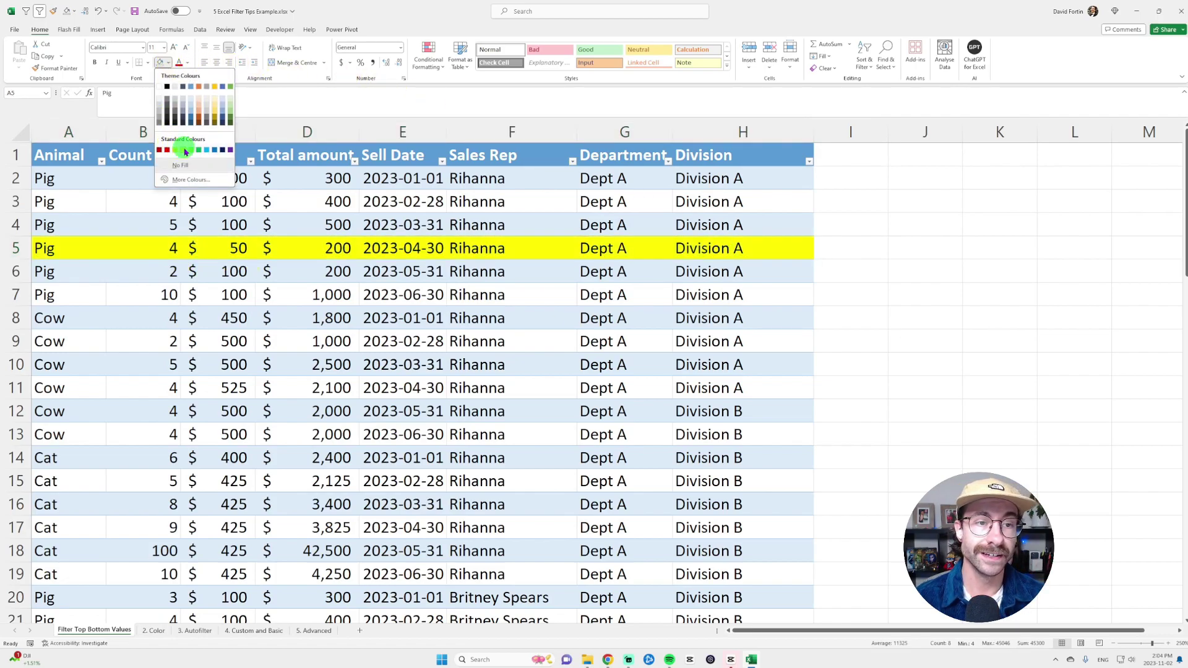
click(182, 150)
drag(99, 412, 495, 413)
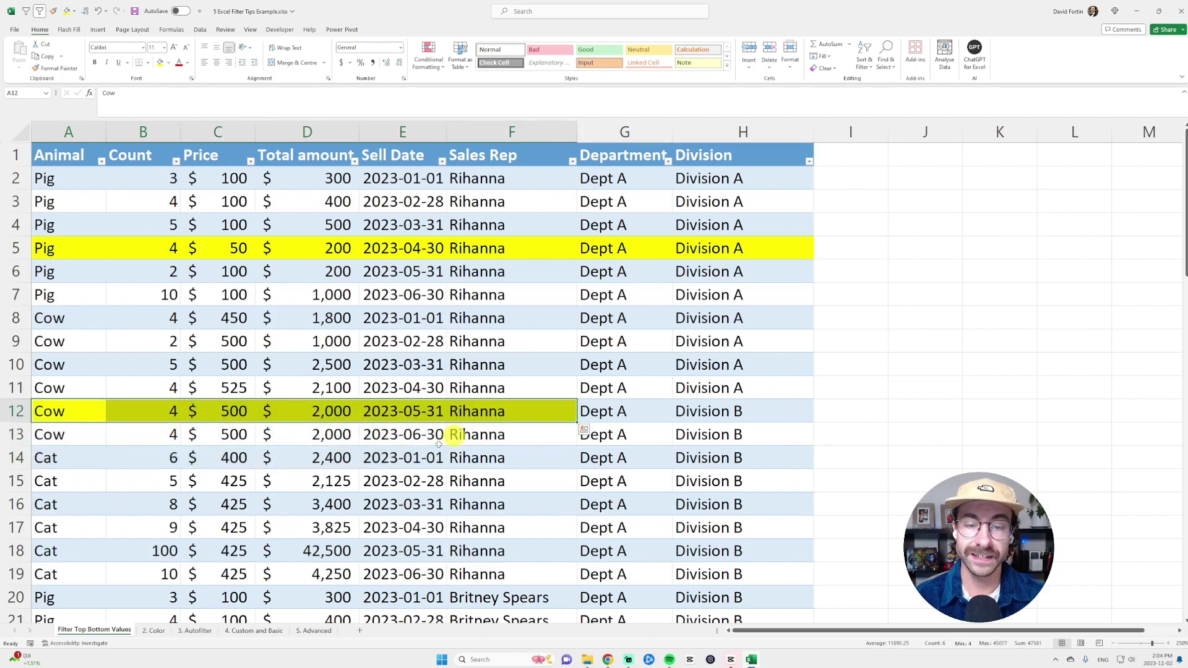
drag(73, 532, 526, 548)
key(F4)
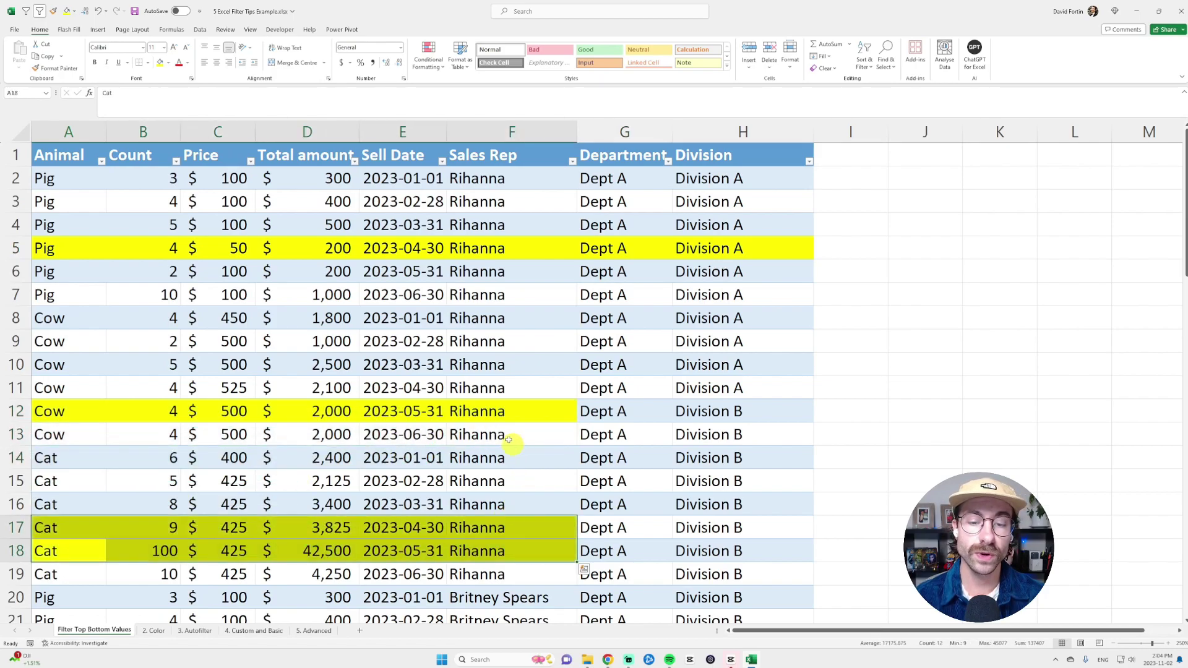
click(476, 406)
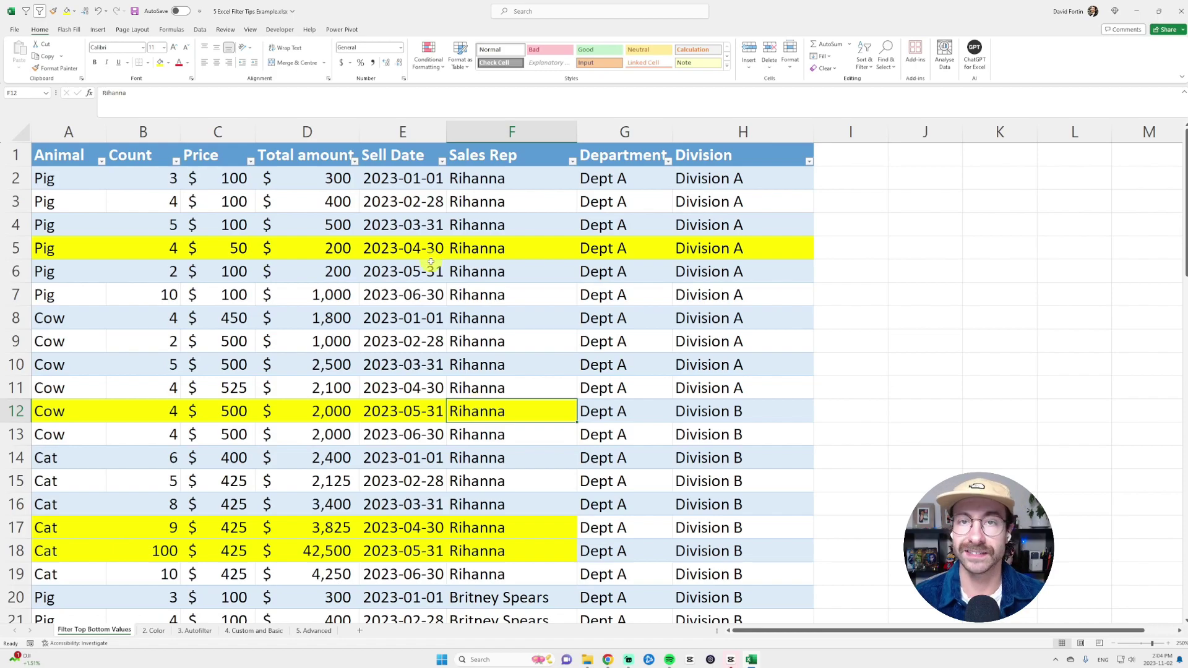
click(277, 183)
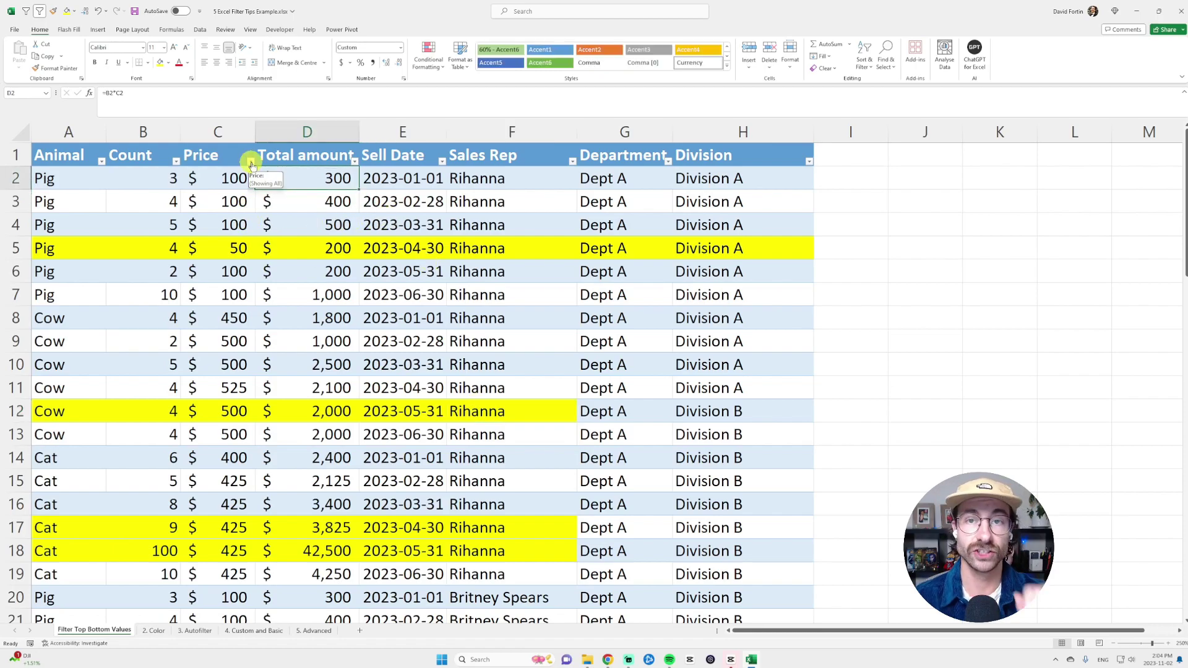
click(252, 168)
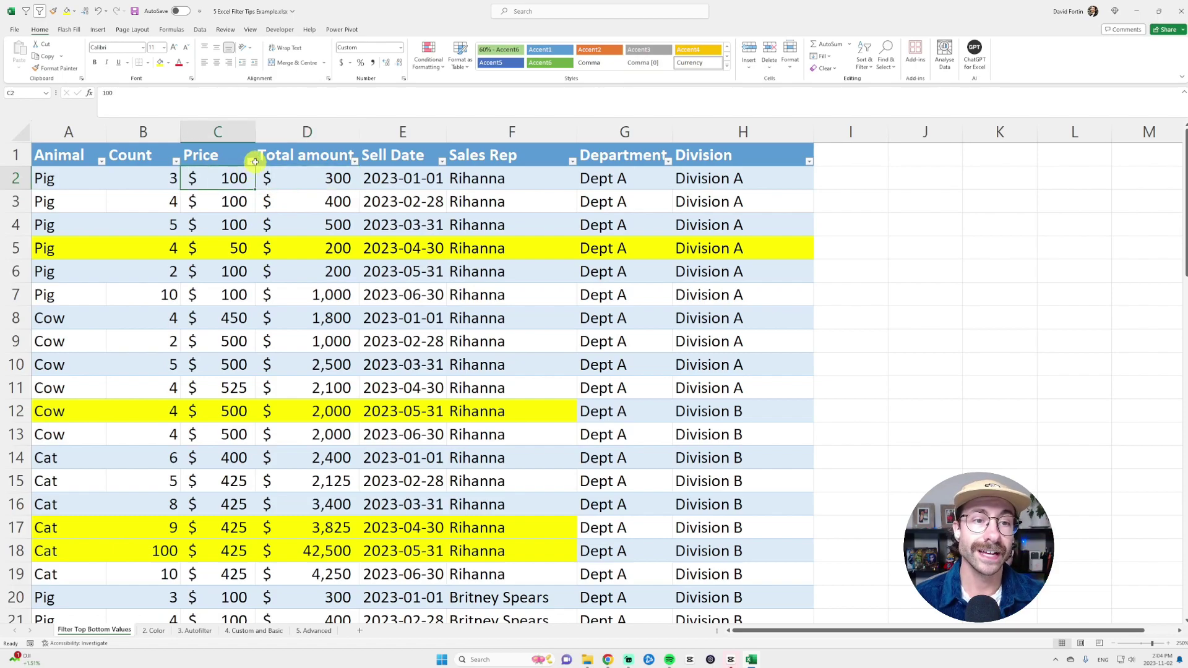
click(250, 162)
mouse_move(215, 243)
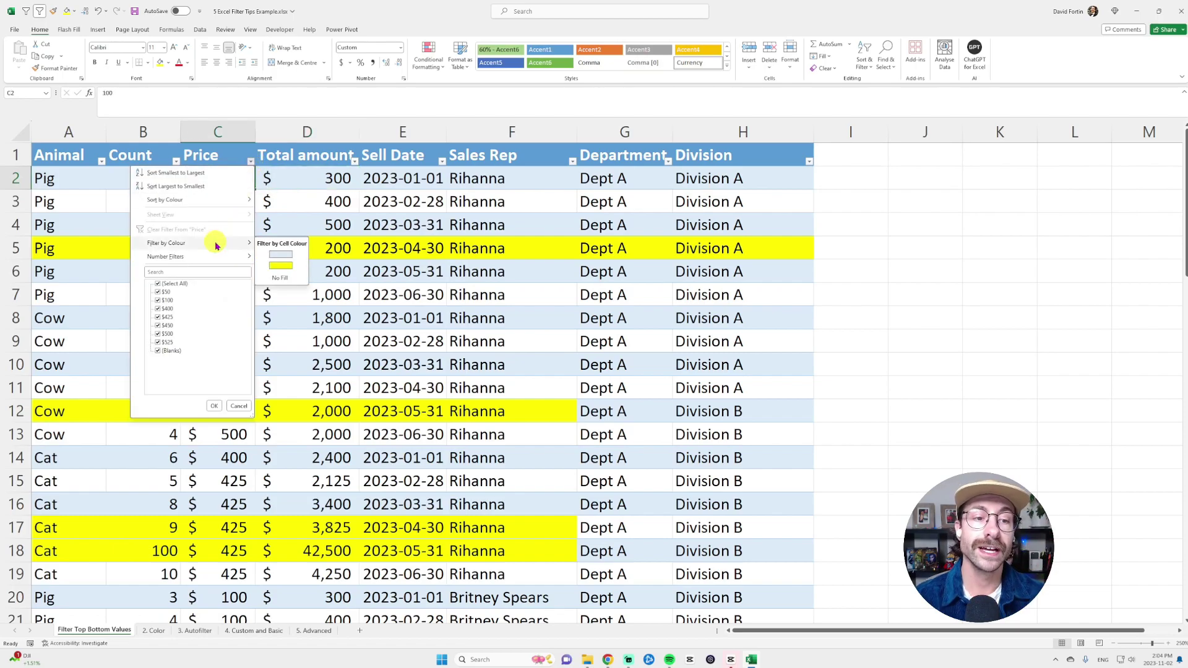
click(283, 267)
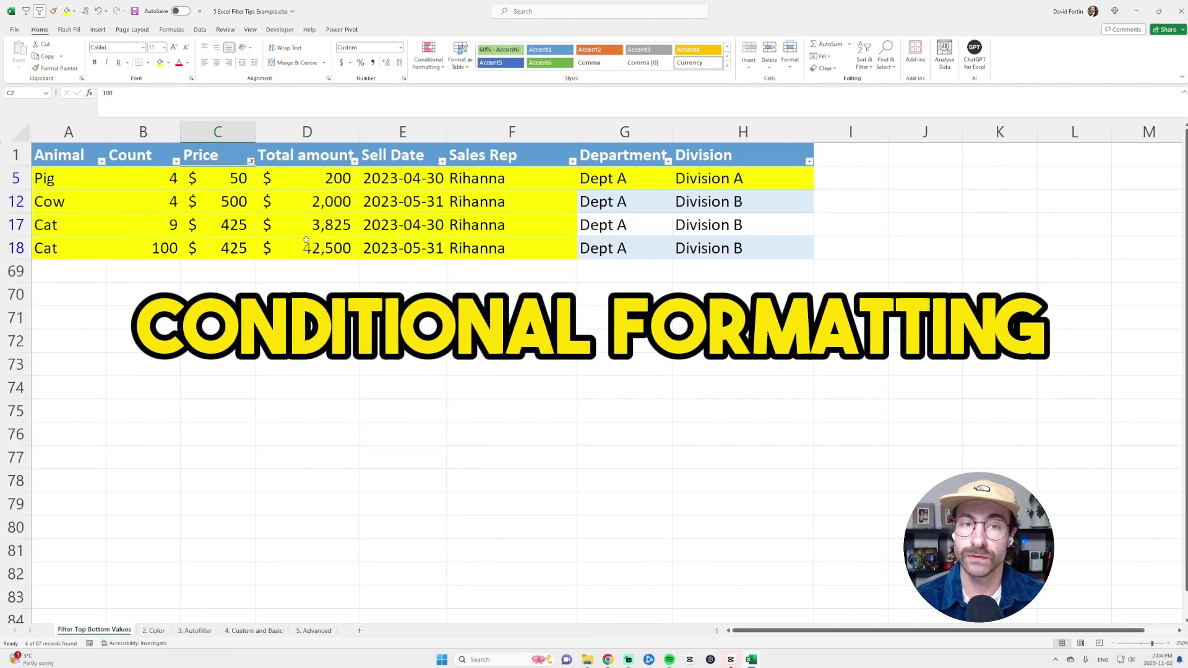
key(ctrl+z)
click(321, 182)
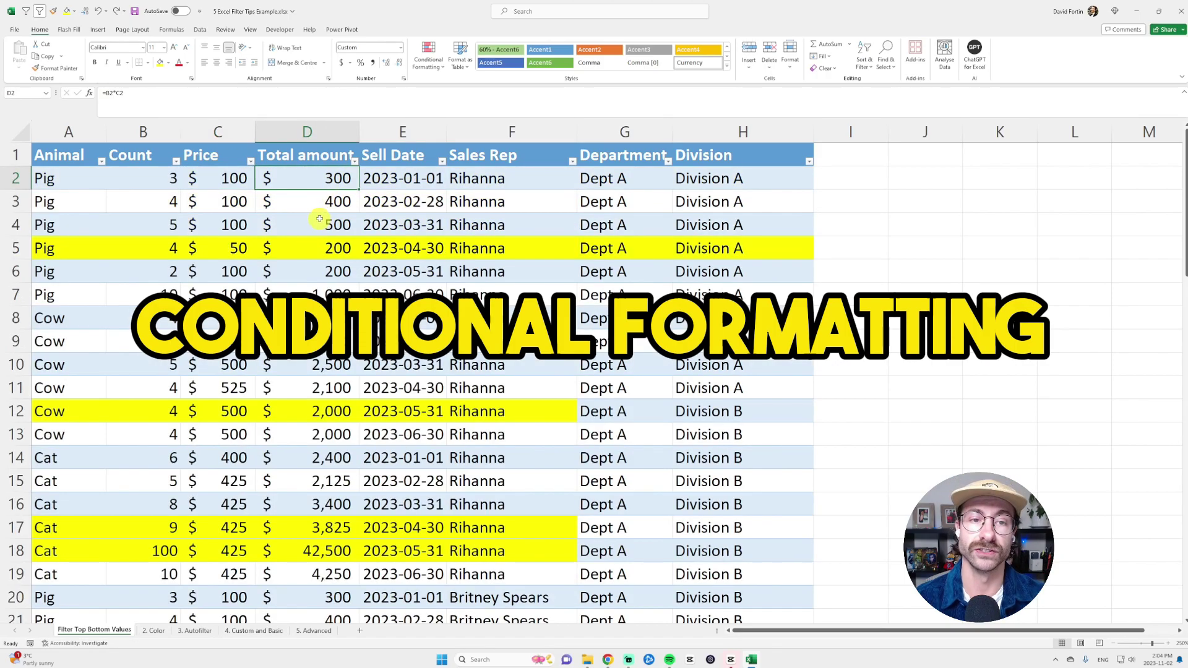
Step: Add a Greater Than 1000 rule to column D using Green Fill with Dark Green Text
click(341, 130)
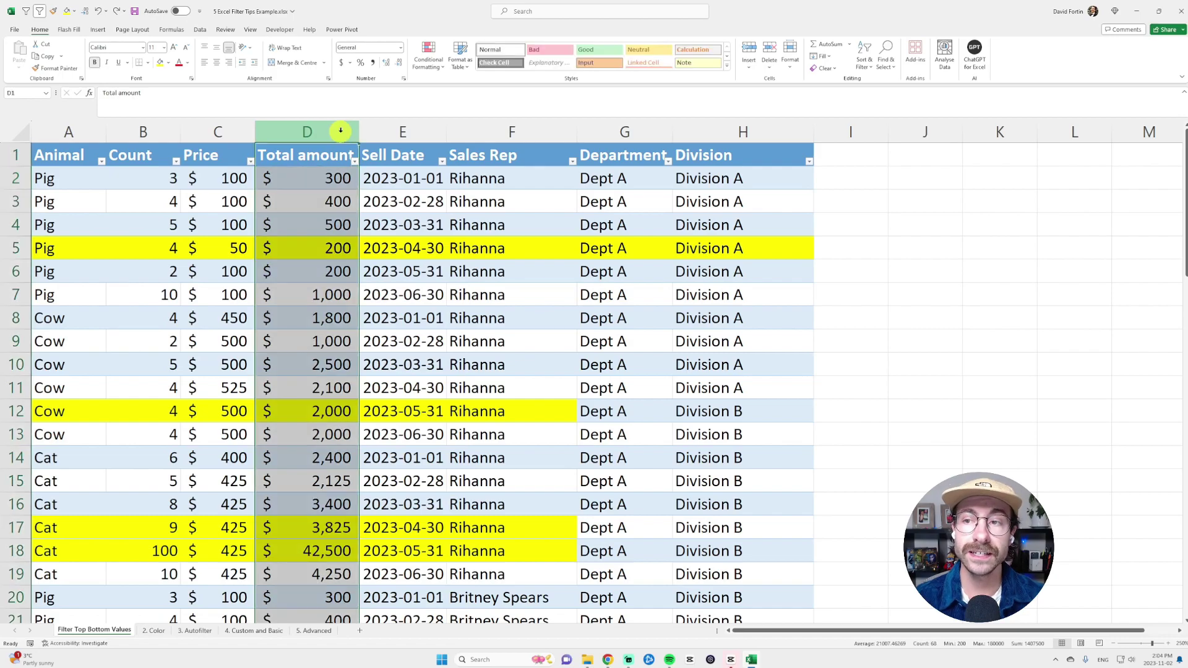
click(440, 70)
mouse_move(442, 92)
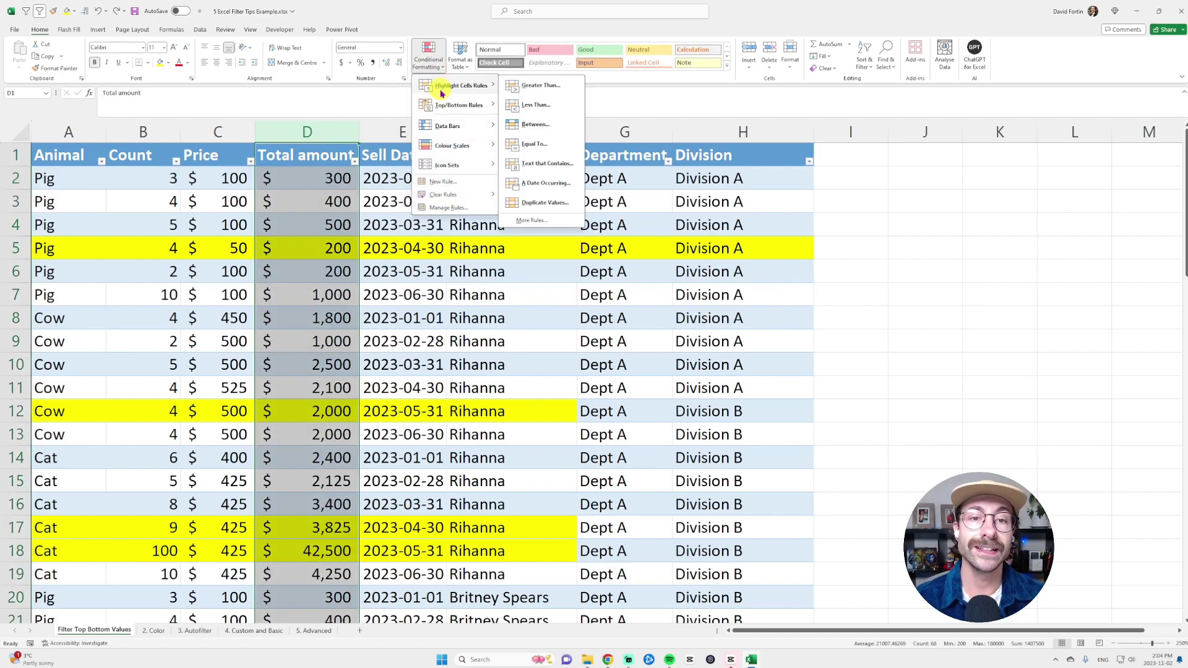
click(548, 89)
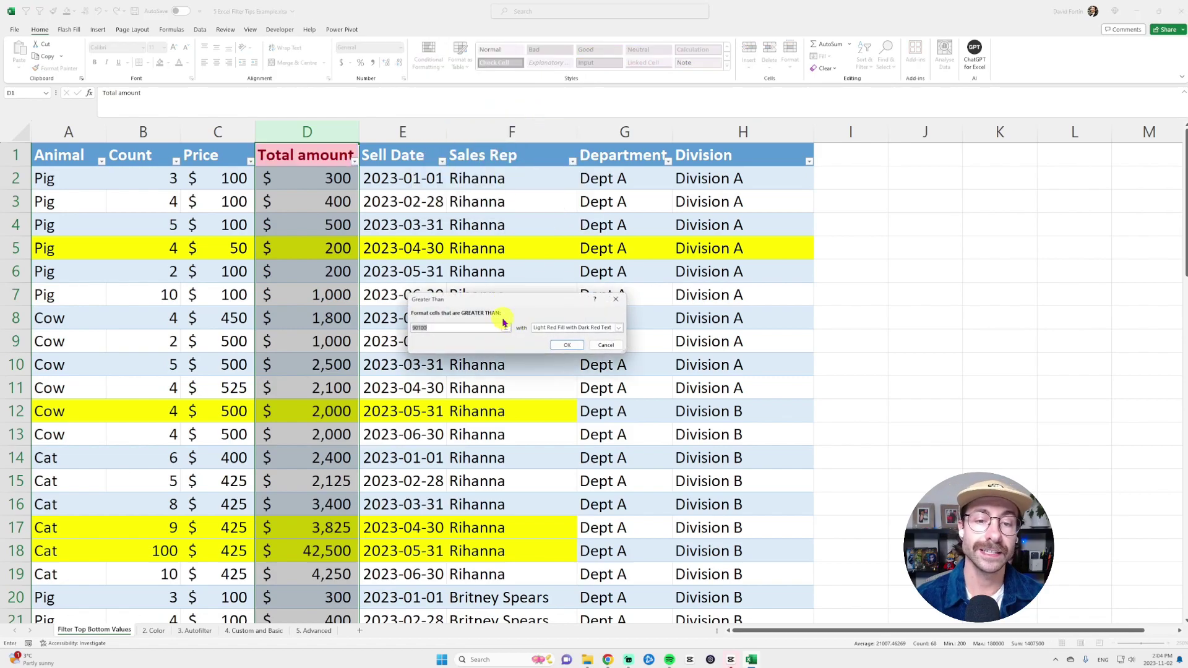
text(1000)
click(584, 329)
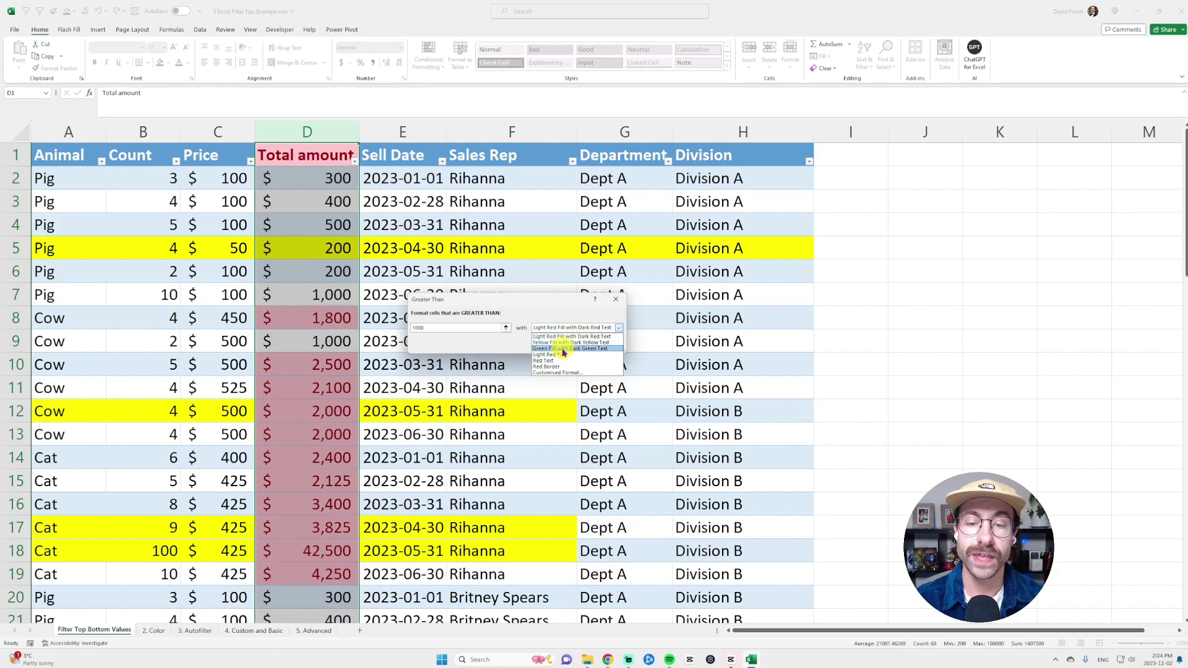
click(560, 348)
click(568, 347)
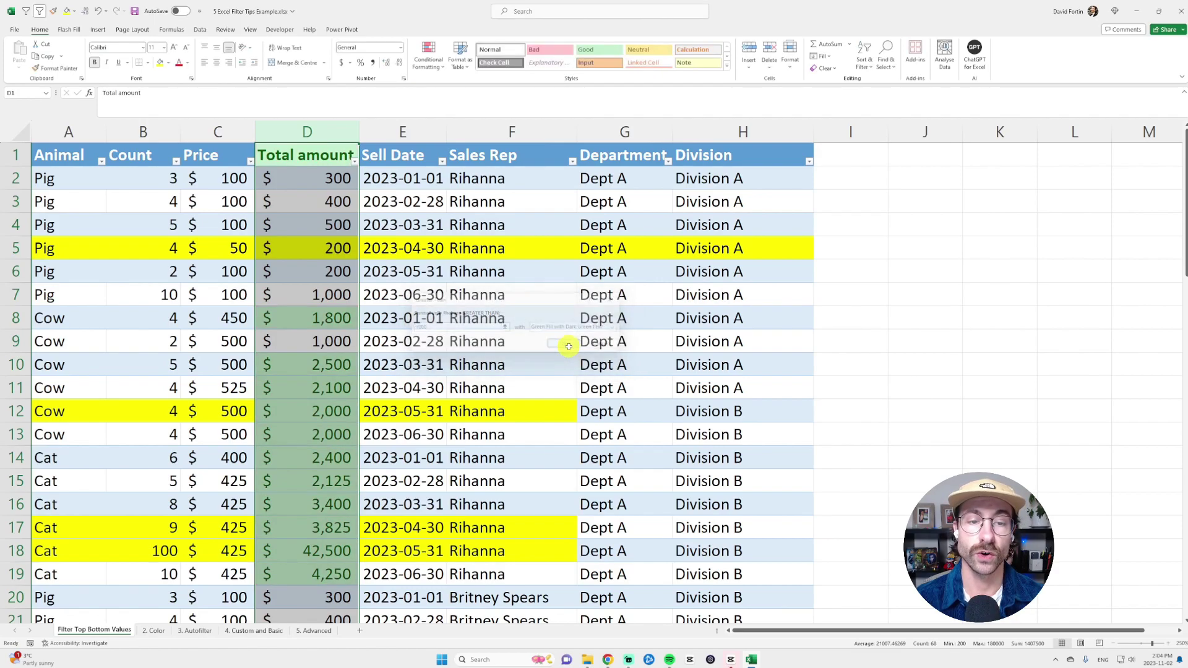
scroll(374, 295, down, 7)
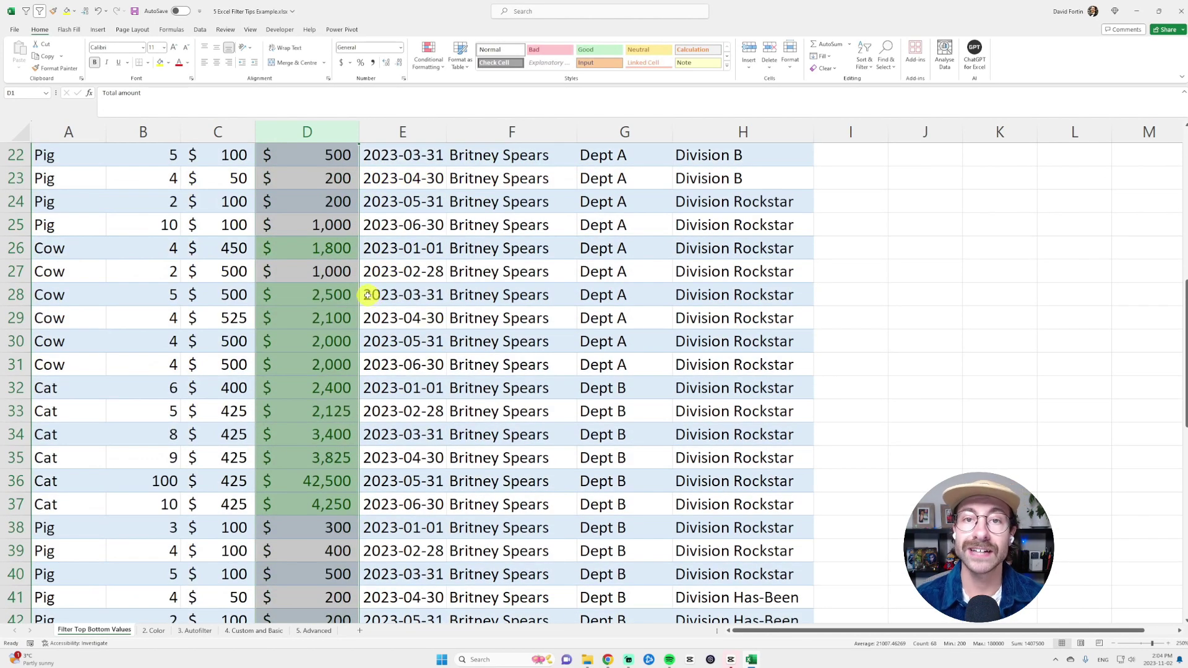
Step: Filter the Total amount column by its green cell colour
scroll(331, 313, up, 7)
click(406, 207)
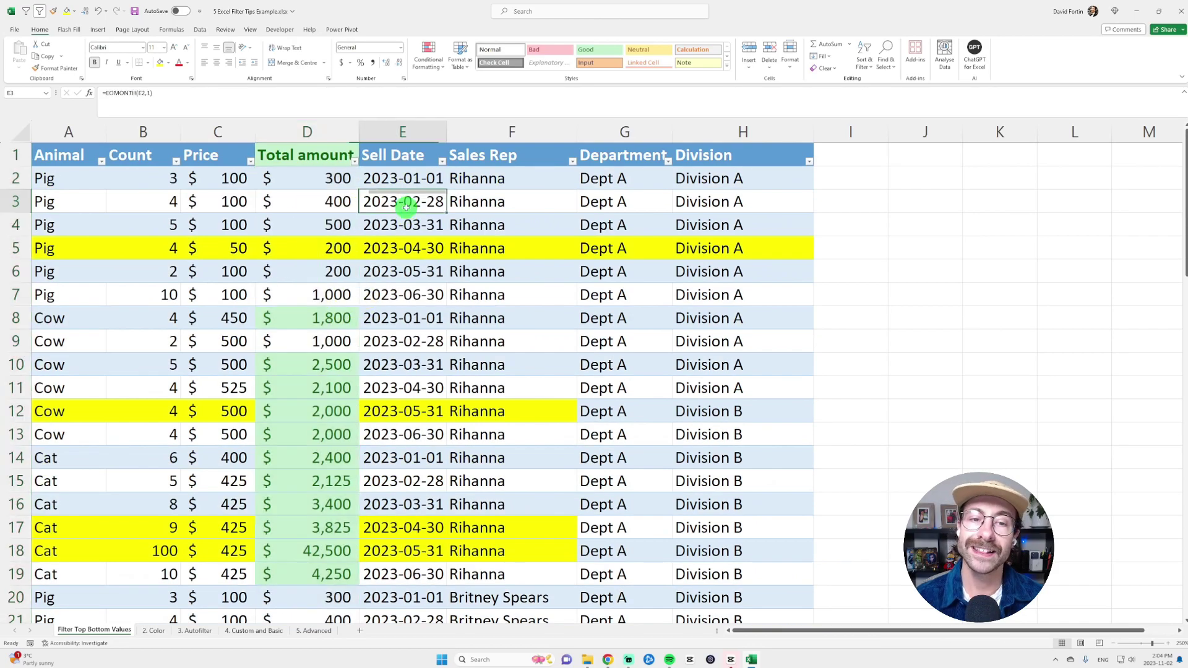
click(355, 162)
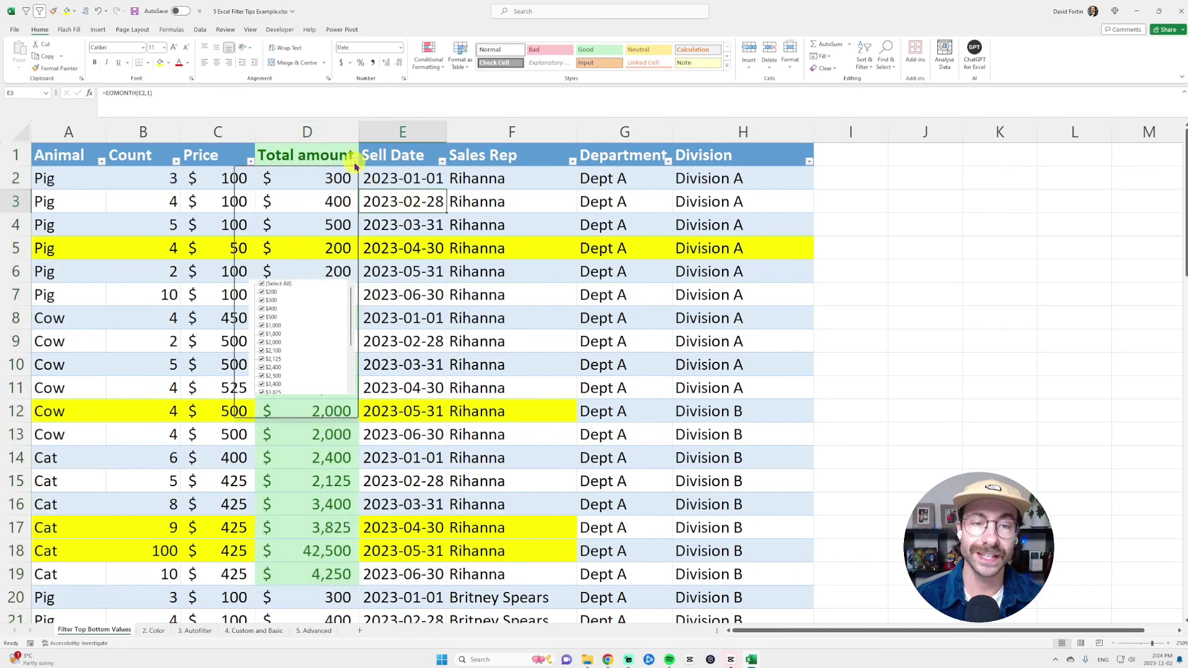
mouse_move(314, 248)
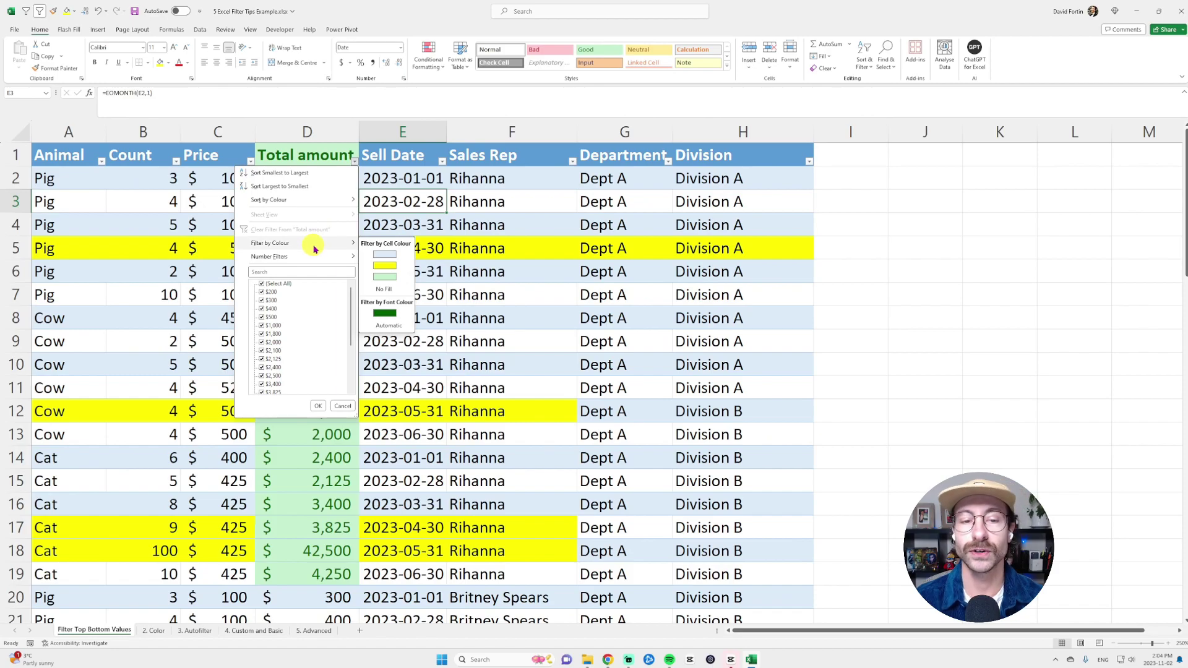
click(385, 276)
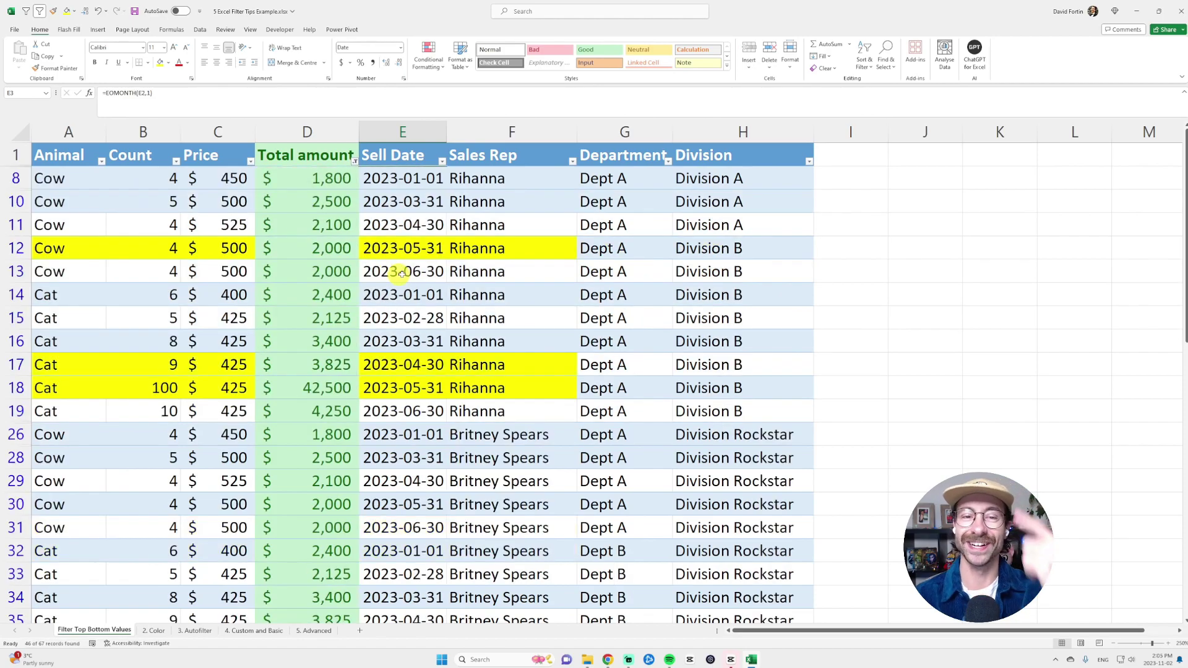
scroll(411, 256, down, 5)
scroll(434, 255, down, 3)
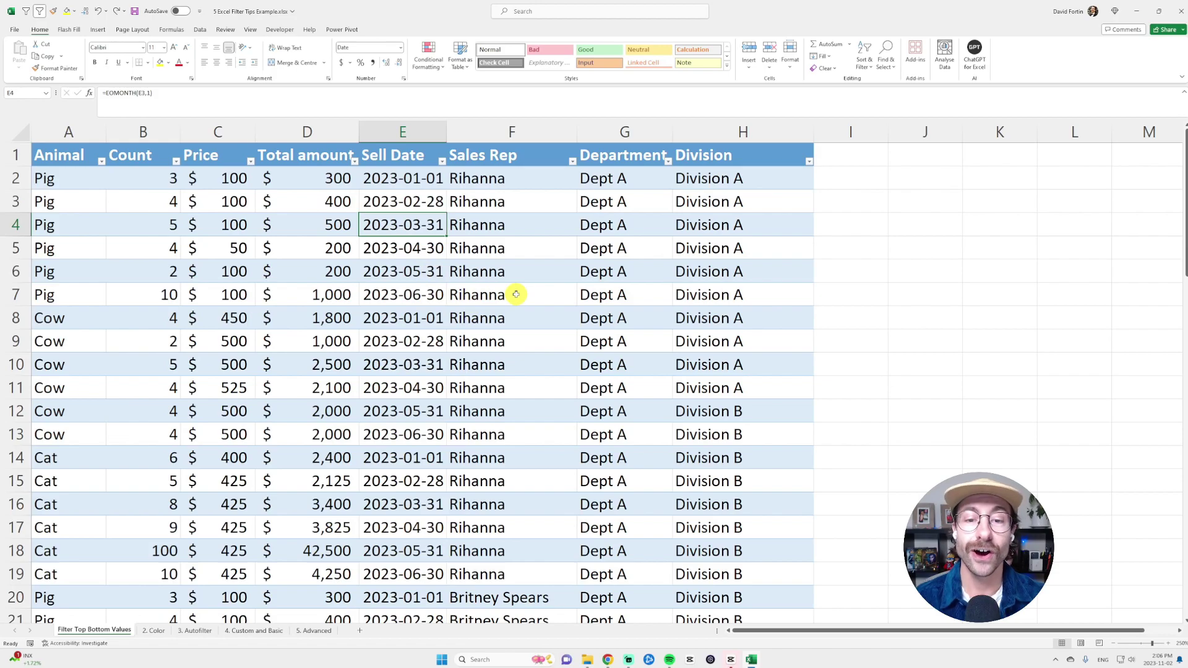
Step: Filter by selection with Alt+1 on a sales rep, then Cat, then Count 100
click(515, 295)
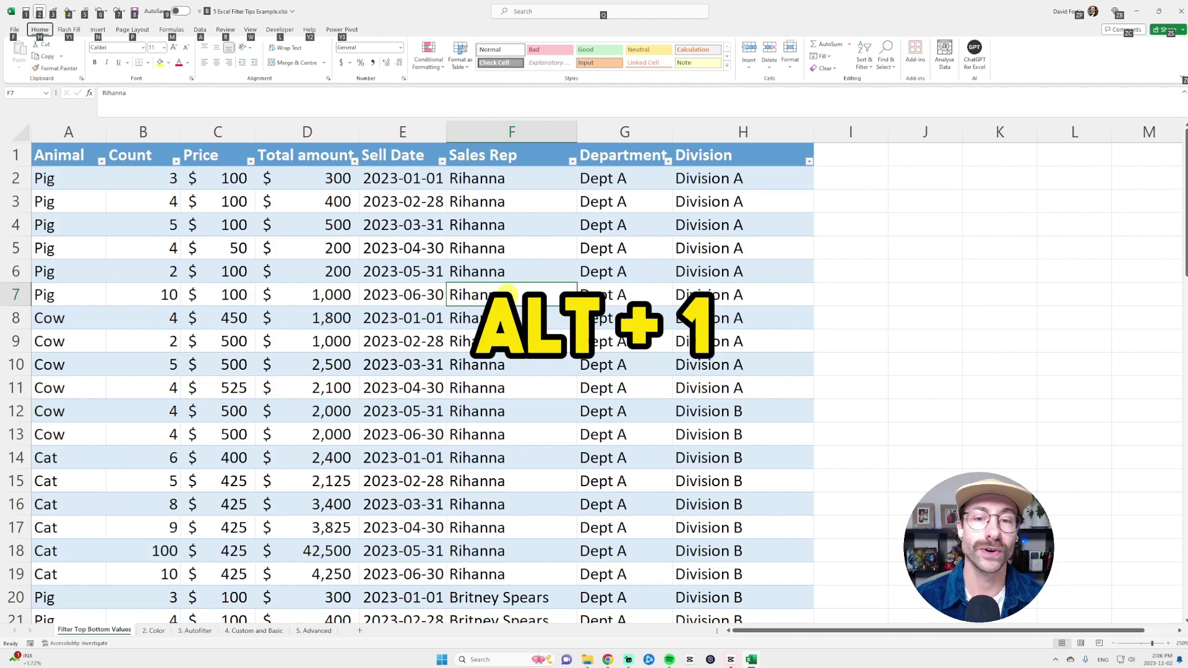
key(alt+1)
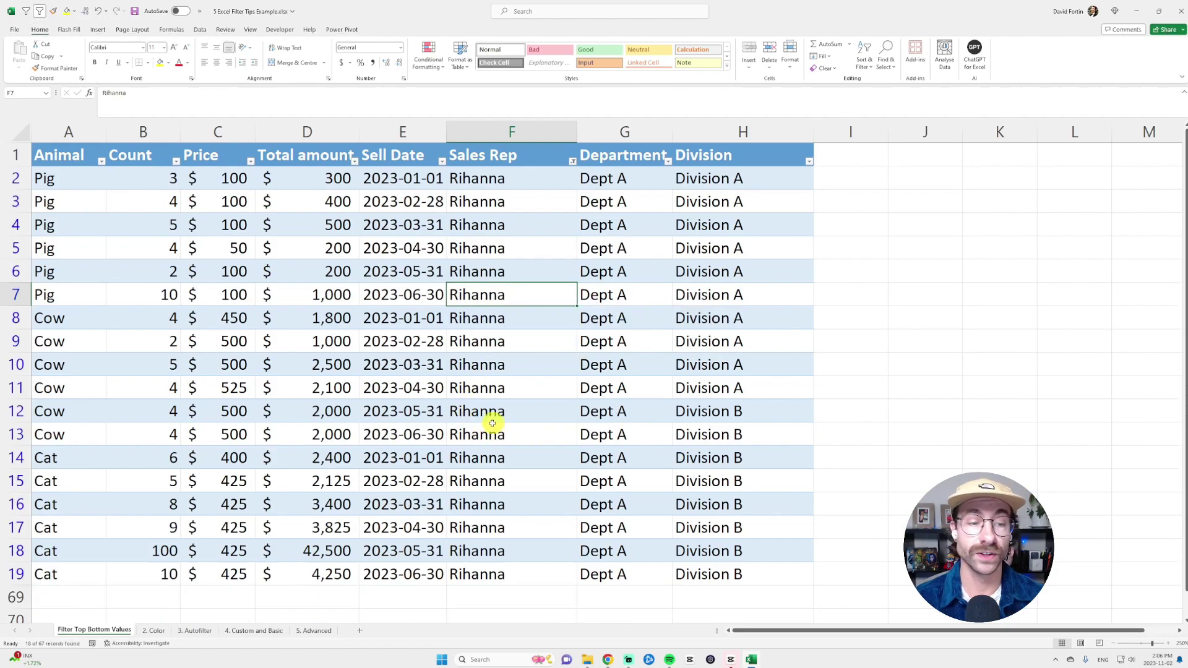
click(67, 459)
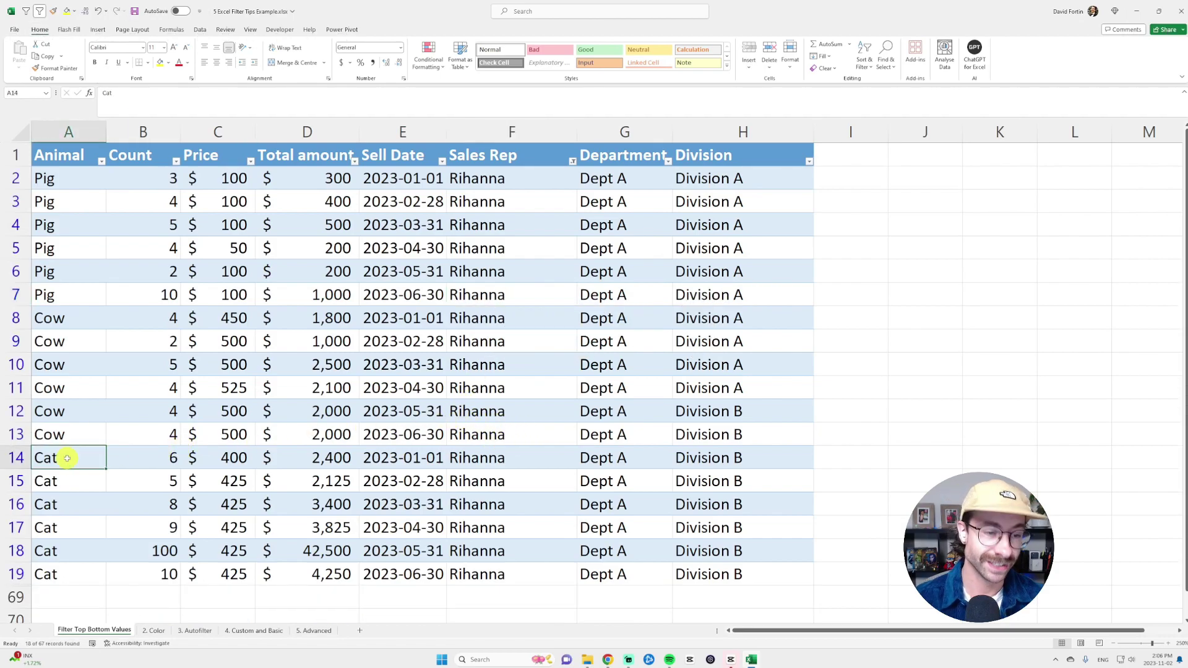
key(alt)
key(1)
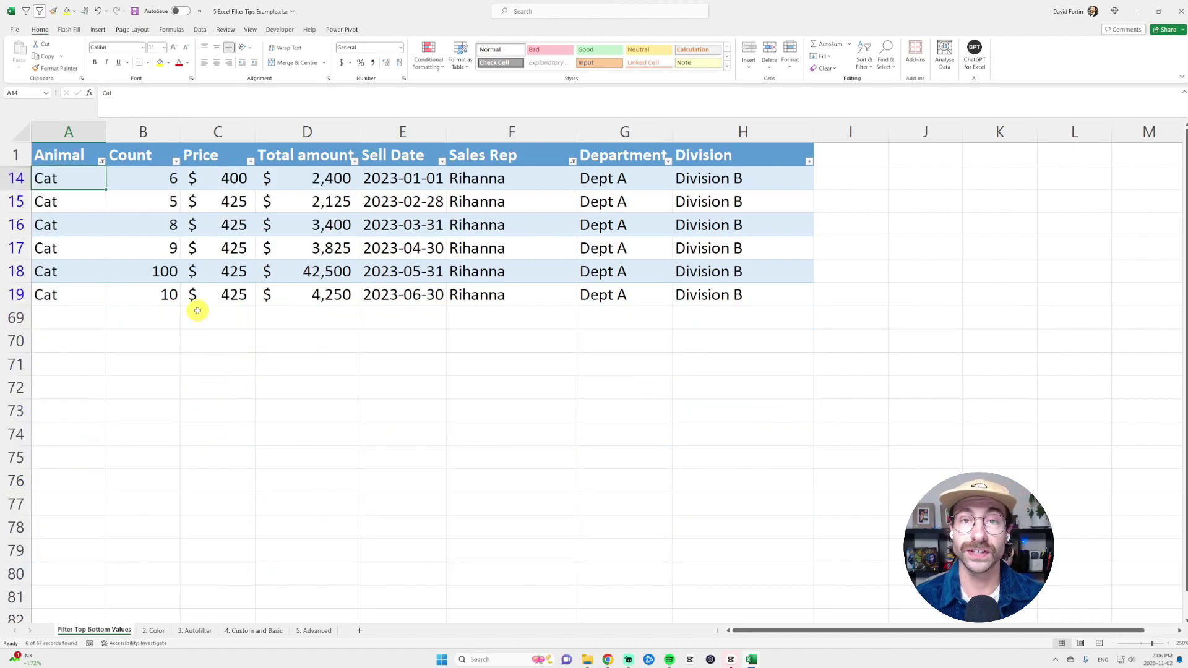
click(133, 273)
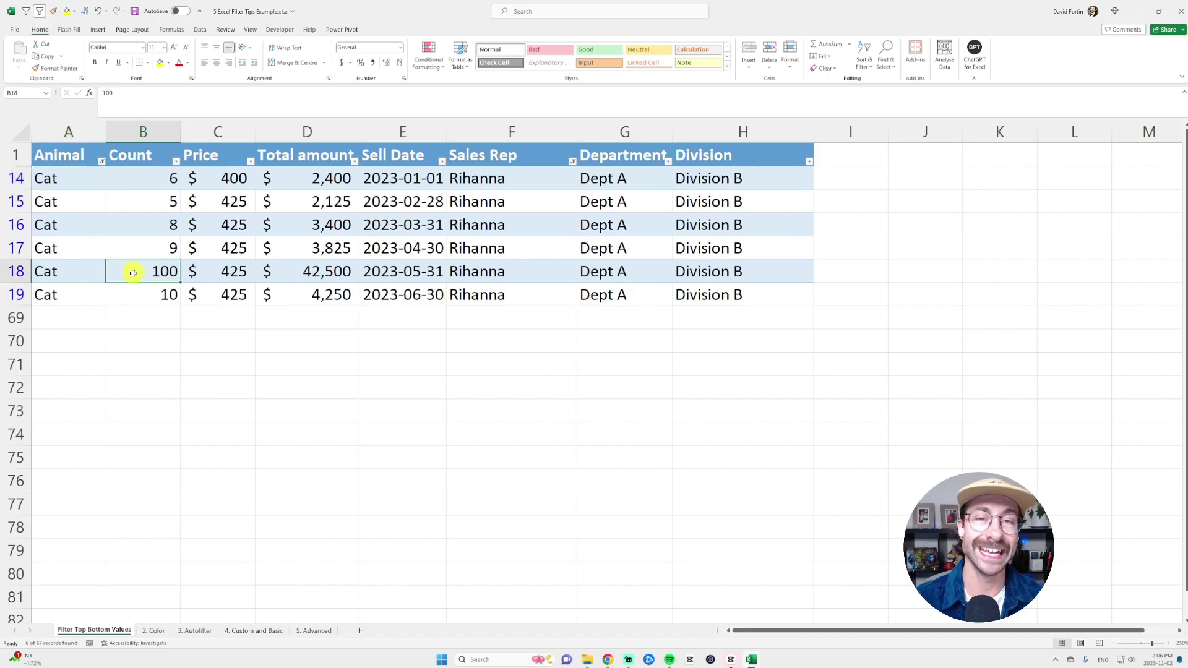
key(alt+1)
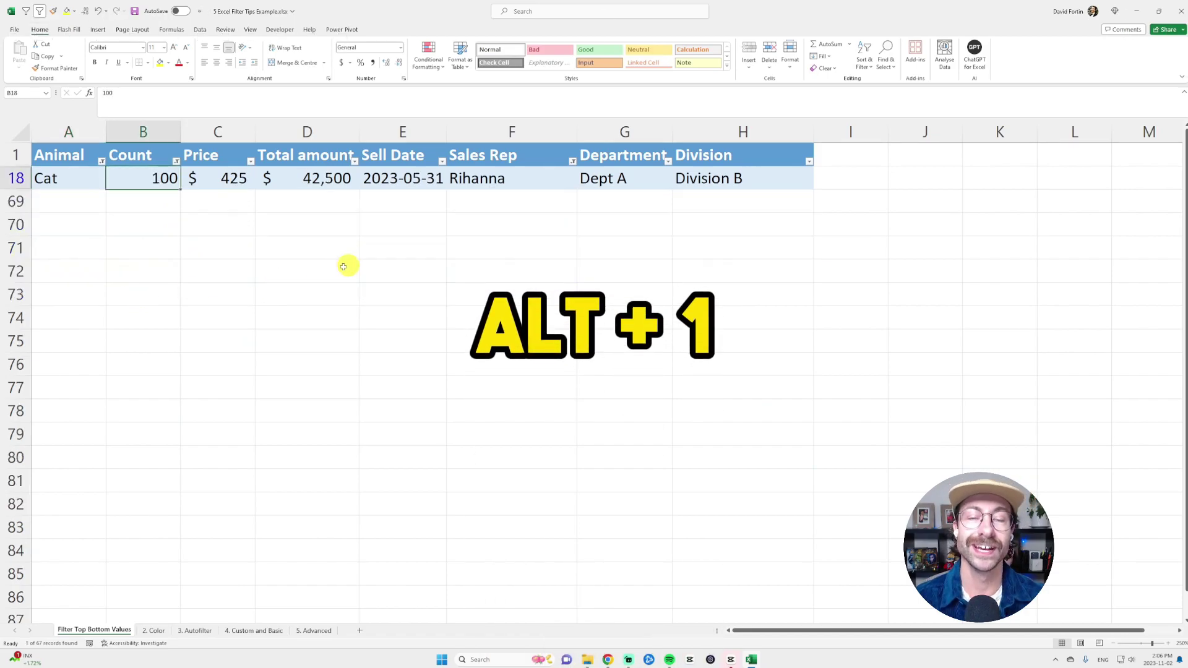
Step: Clear the Sales Rep and Count filters so only the Cat filter remains
click(557, 178)
click(573, 160)
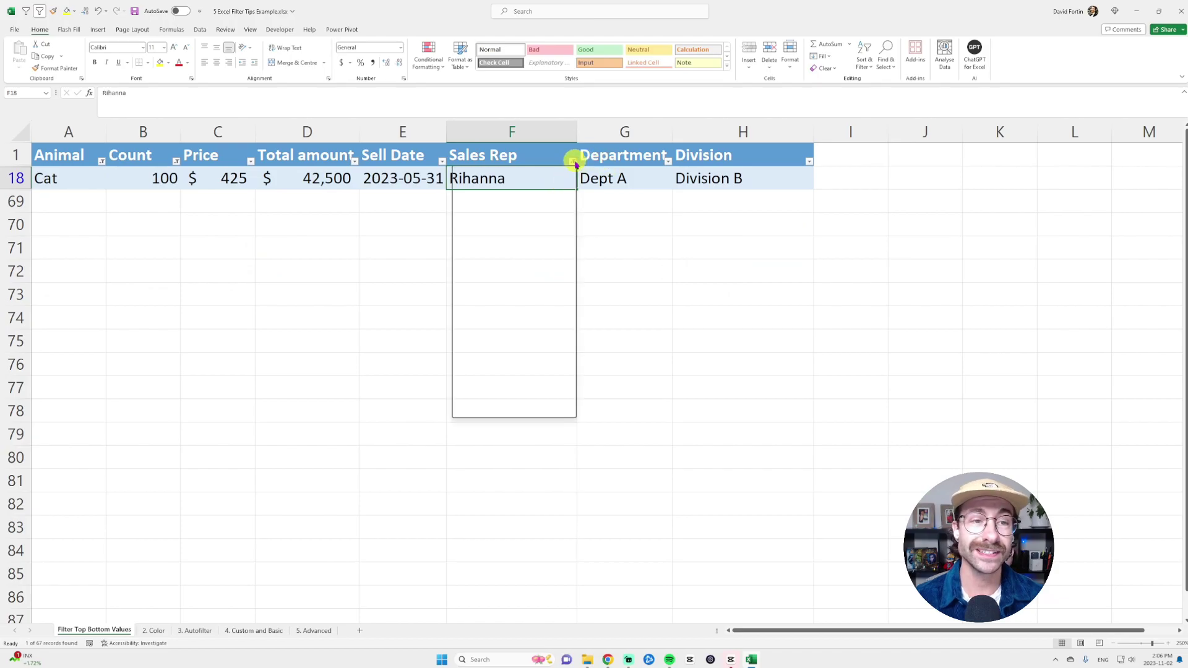
click(486, 229)
click(176, 161)
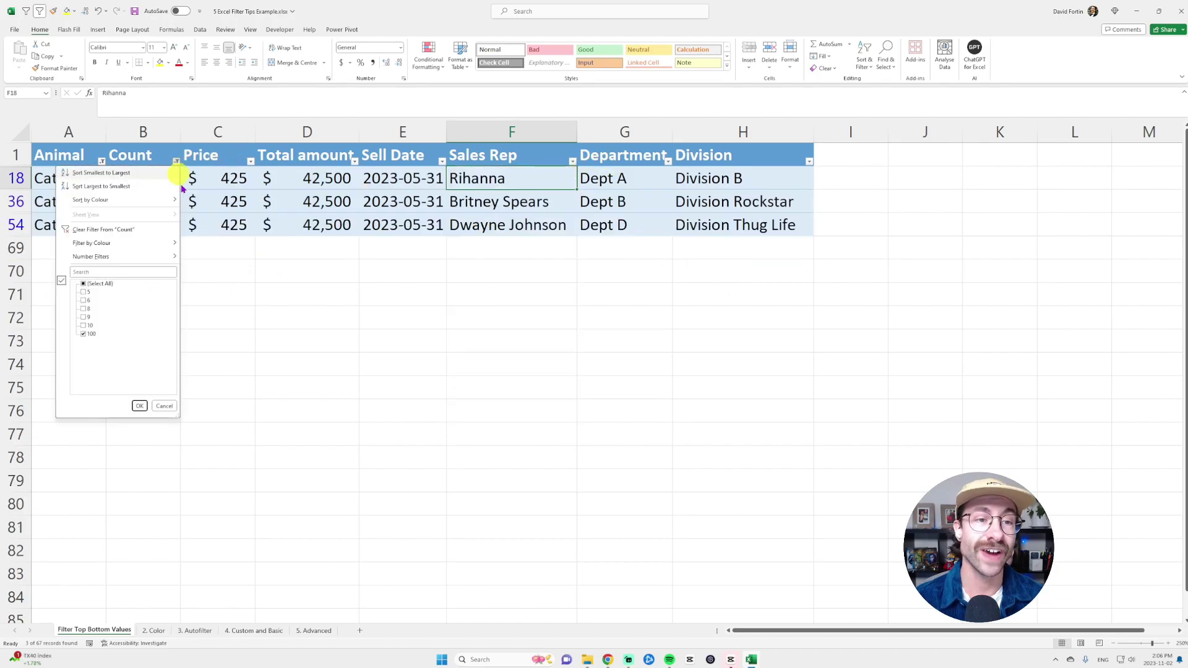
click(127, 229)
click(580, 160)
click(573, 161)
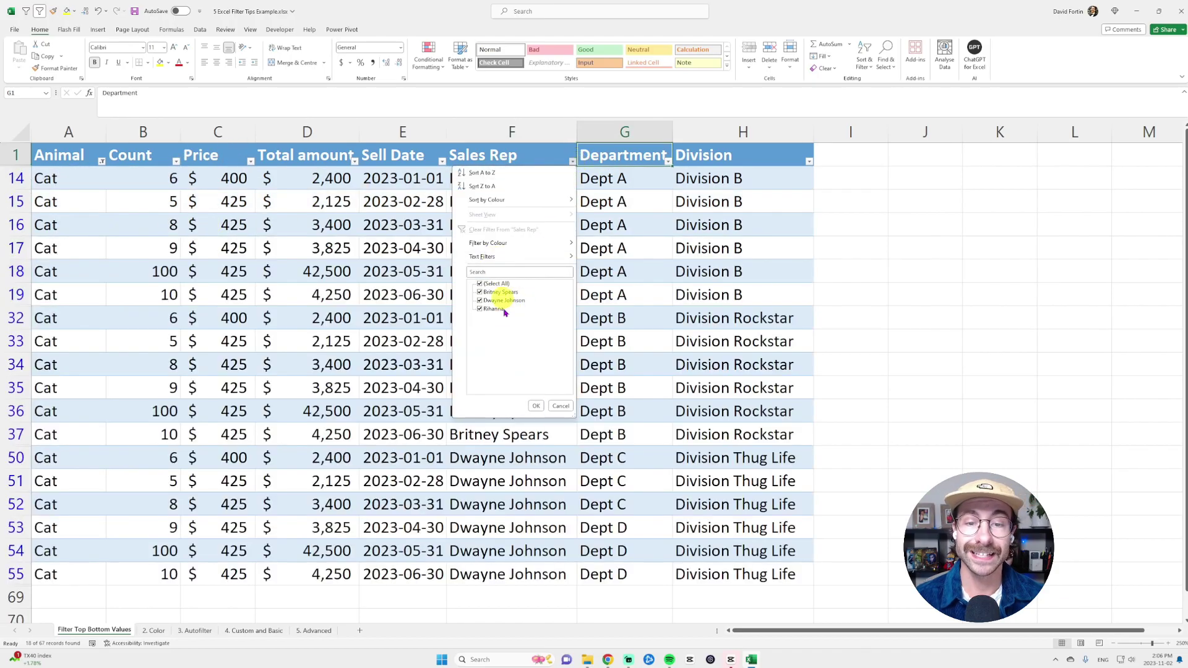
click(692, 307)
click(516, 265)
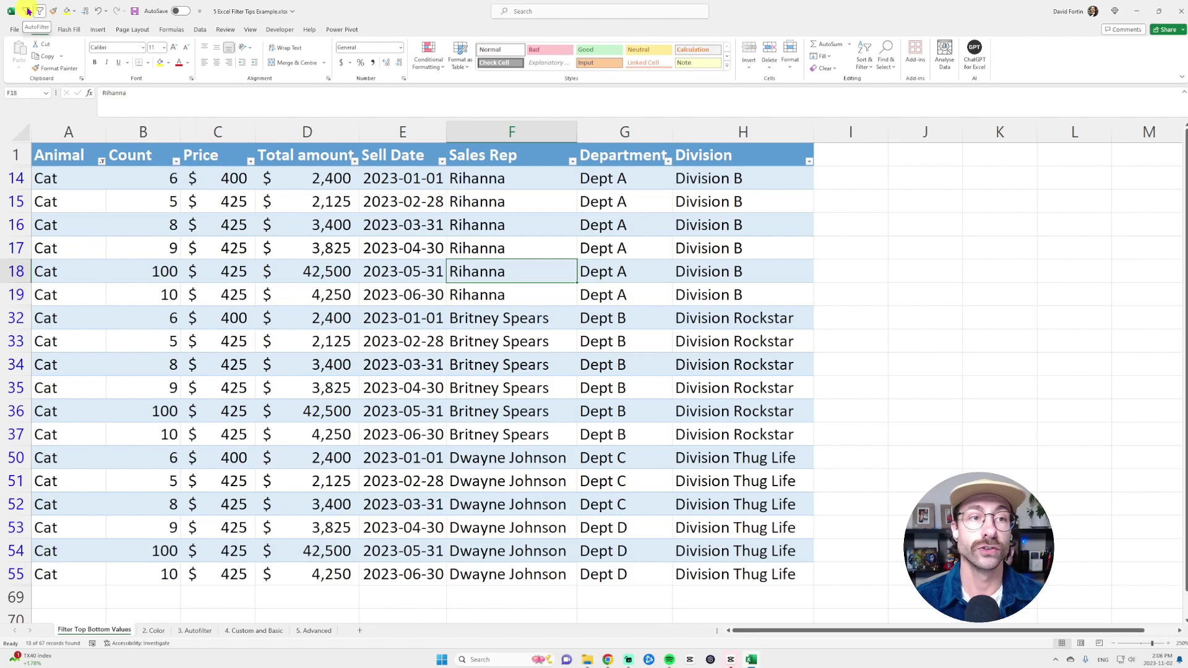
click(200, 13)
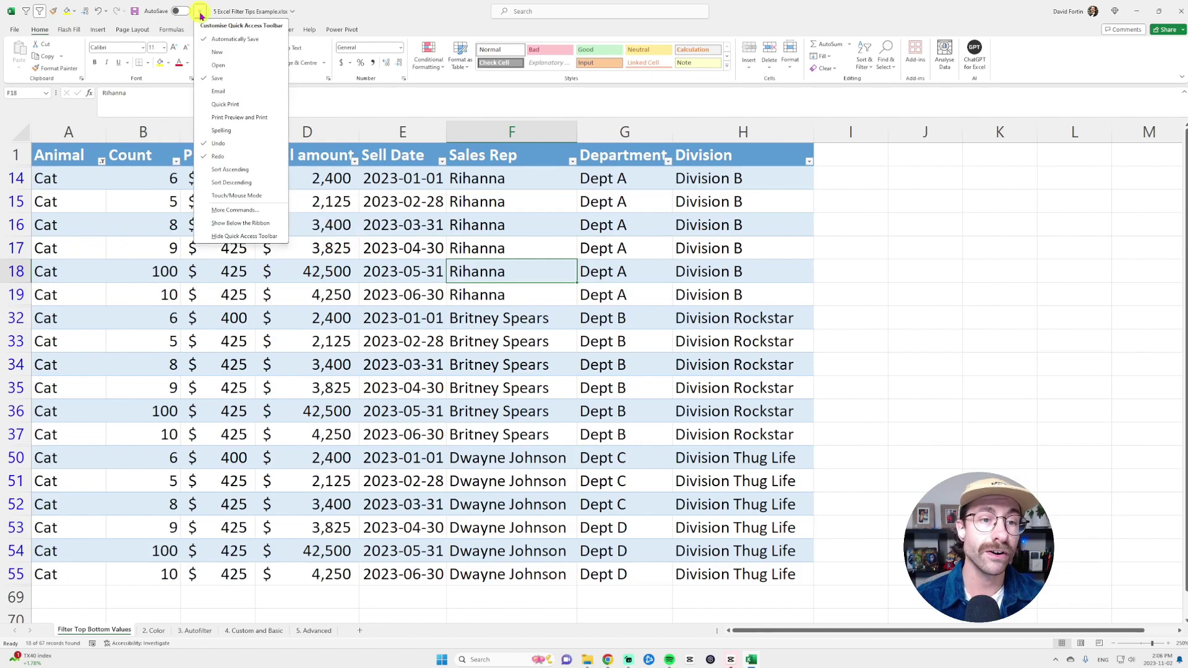
click(263, 212)
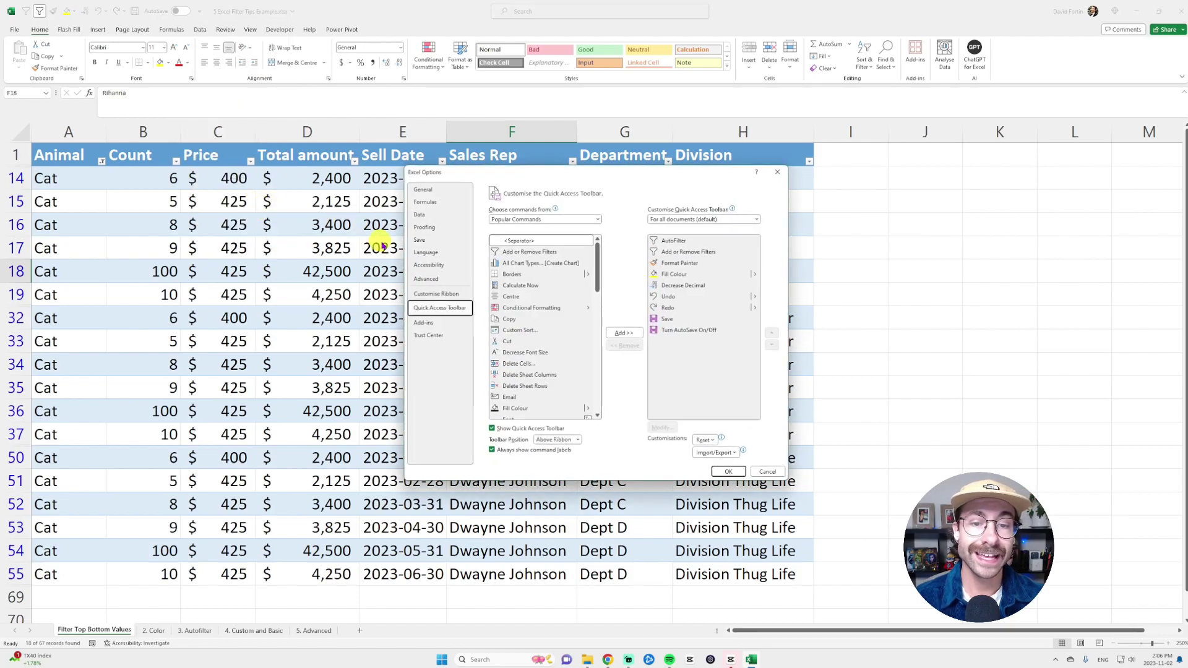
click(545, 220)
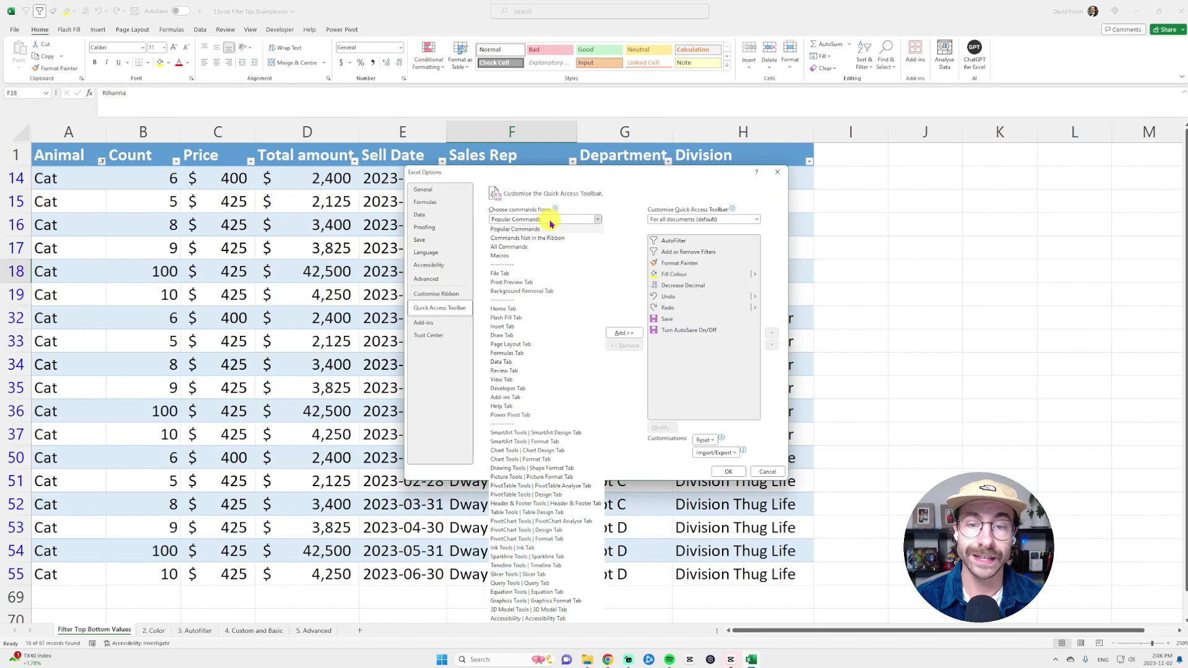
click(543, 247)
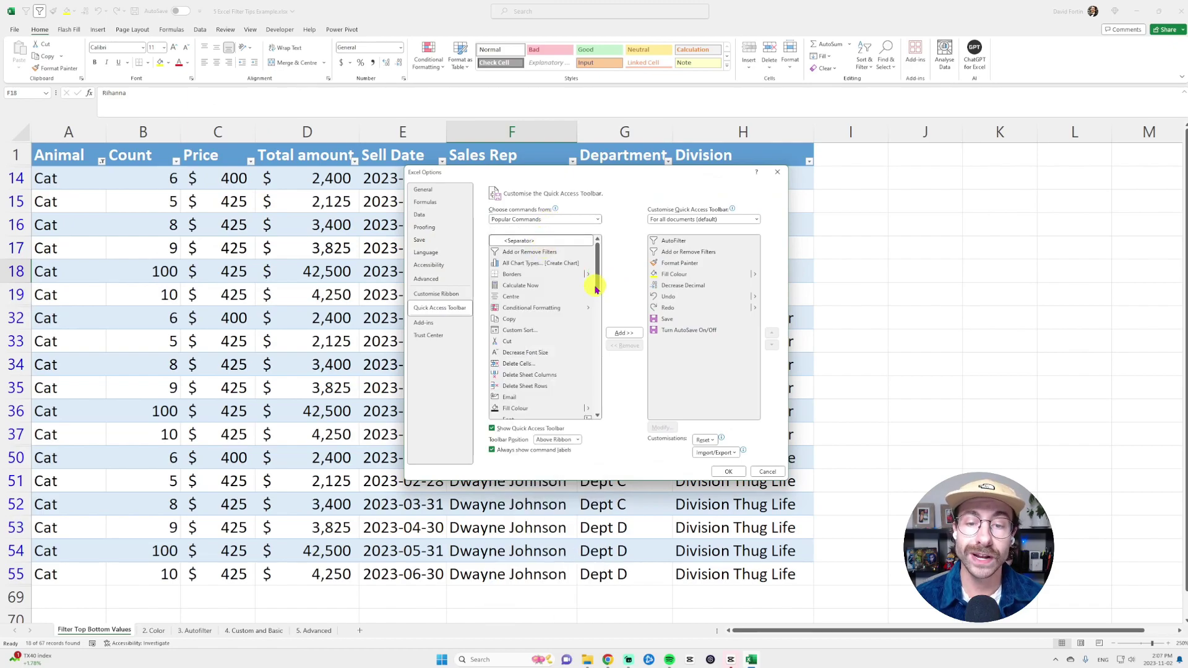
scroll(566, 297, down, 1)
scroll(566, 291, down, 8)
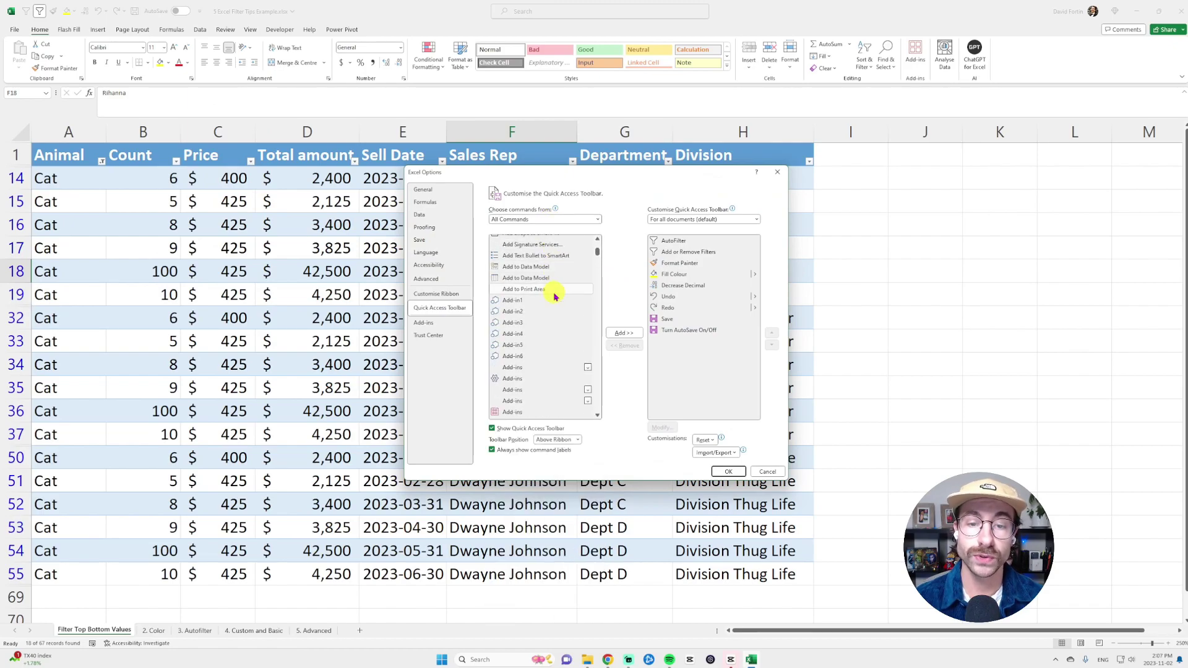
scroll(569, 291, down, 5)
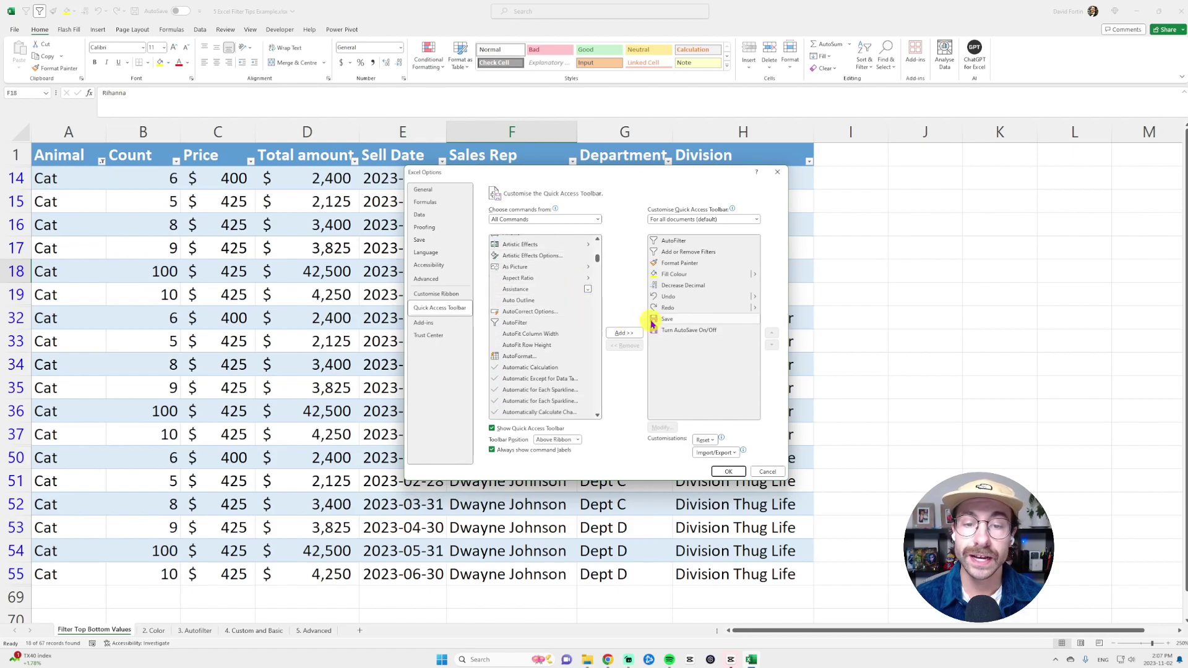
click(557, 323)
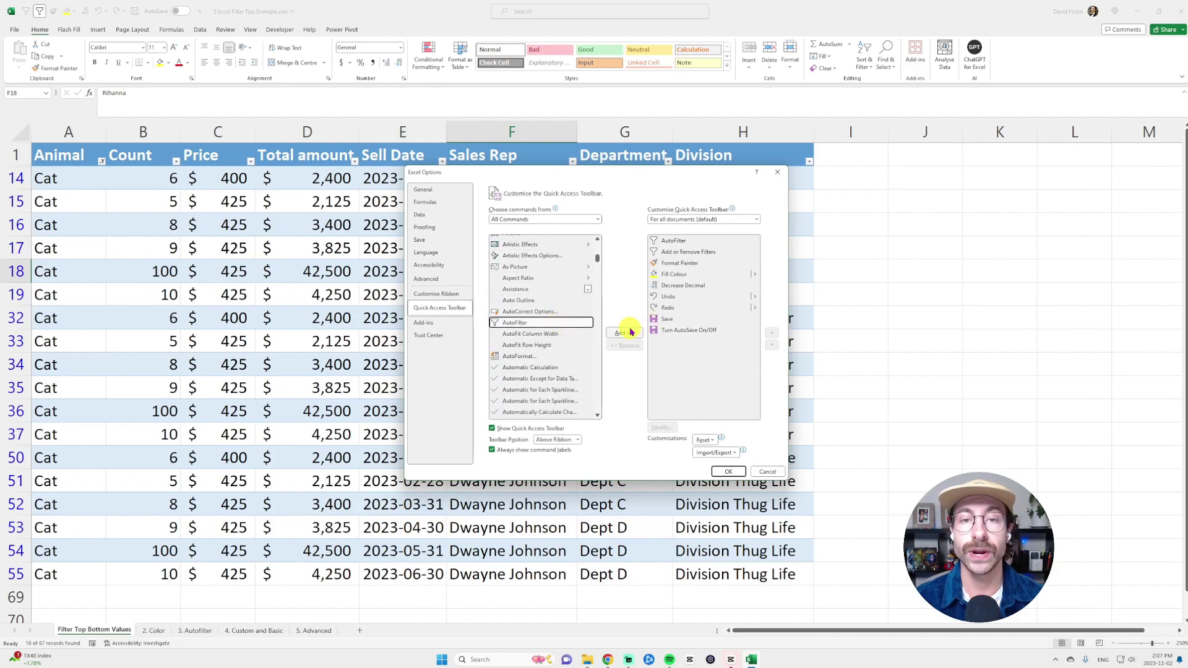
click(767, 472)
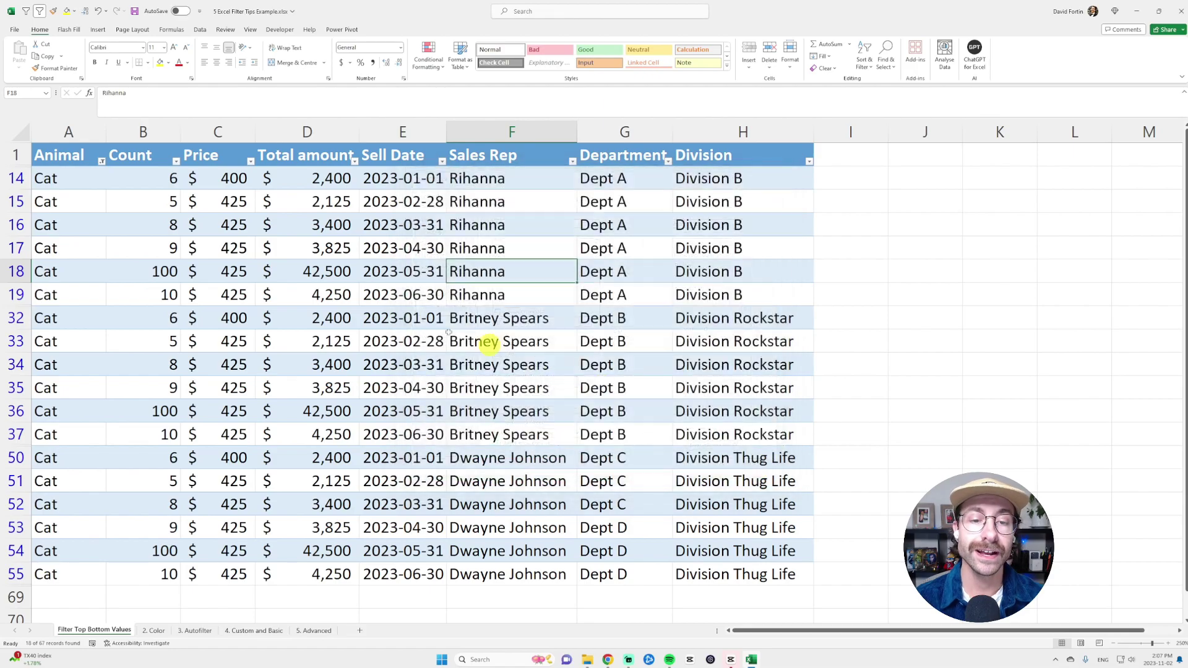
Step: Select the 42,500 total and then the sales rep cell in row 18
click(351, 275)
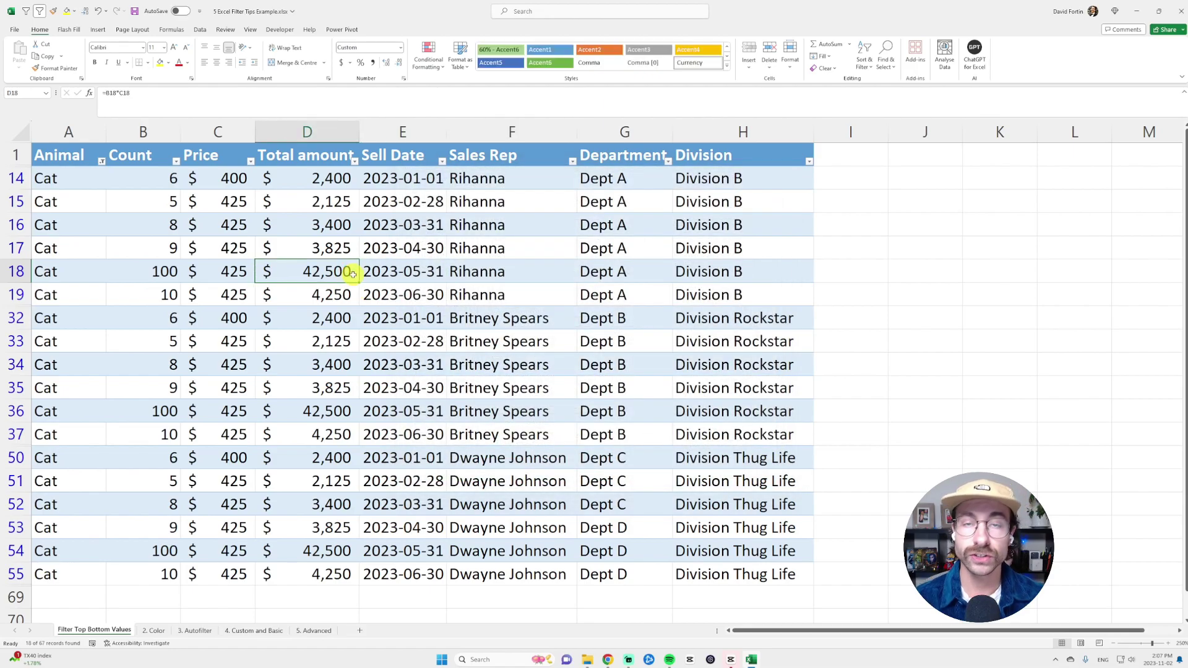
key(alt)
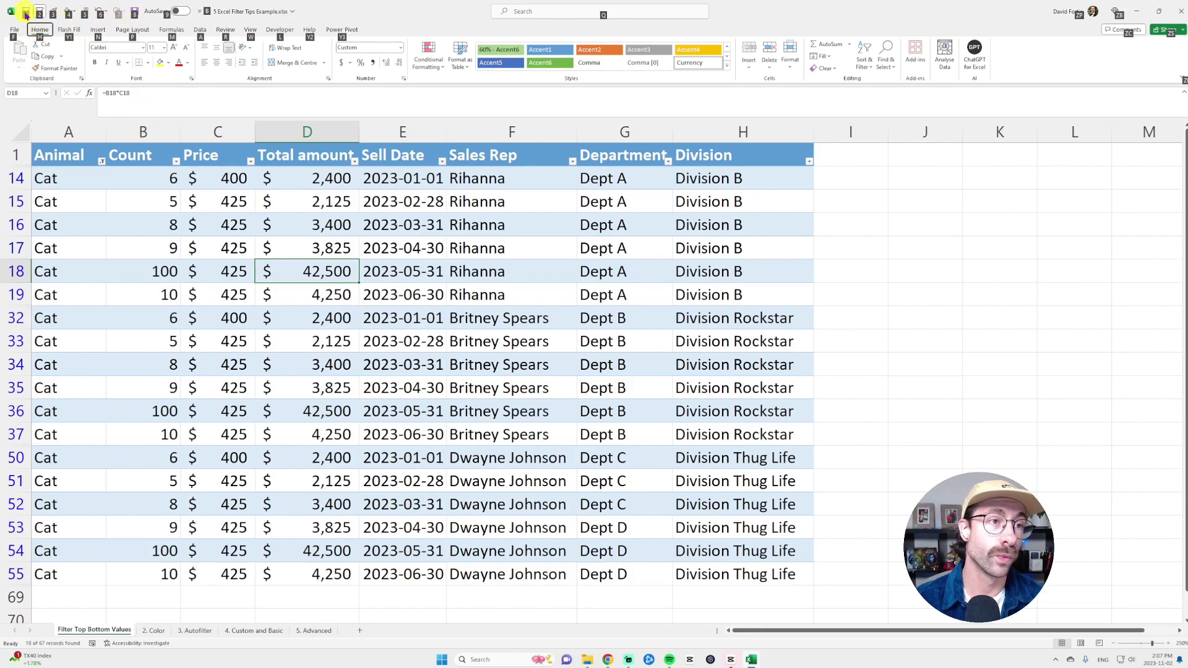
click(396, 273)
click(498, 271)
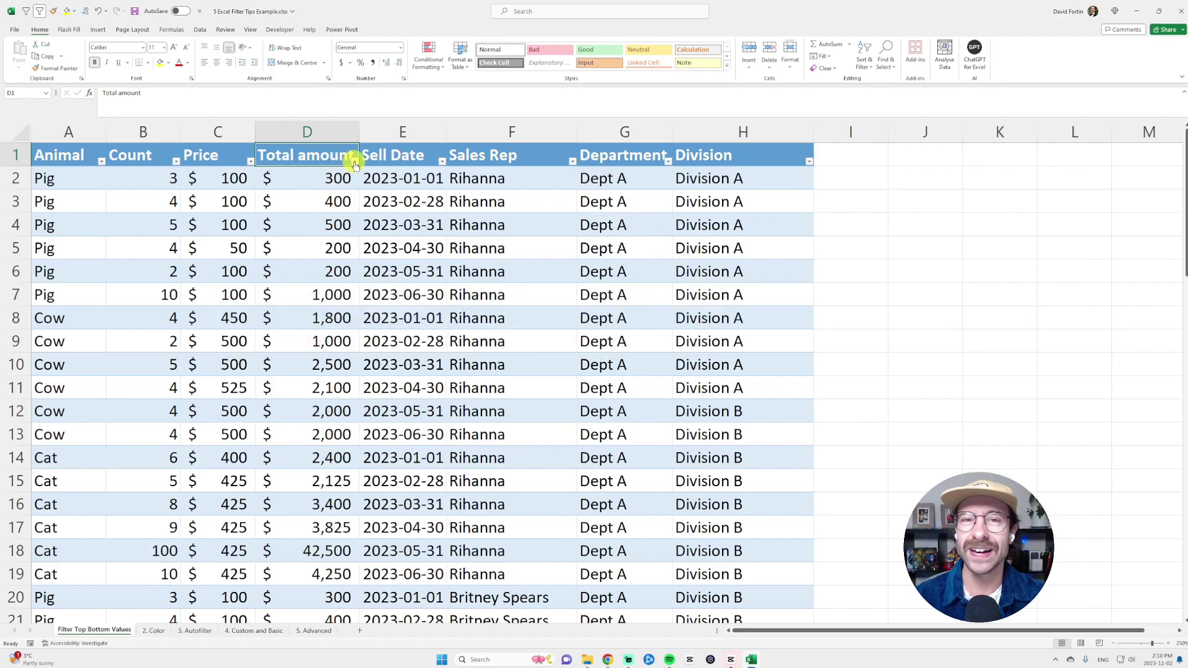
Step: Custom-filter Total amount to values less than 500 Or greater than 5000
click(355, 162)
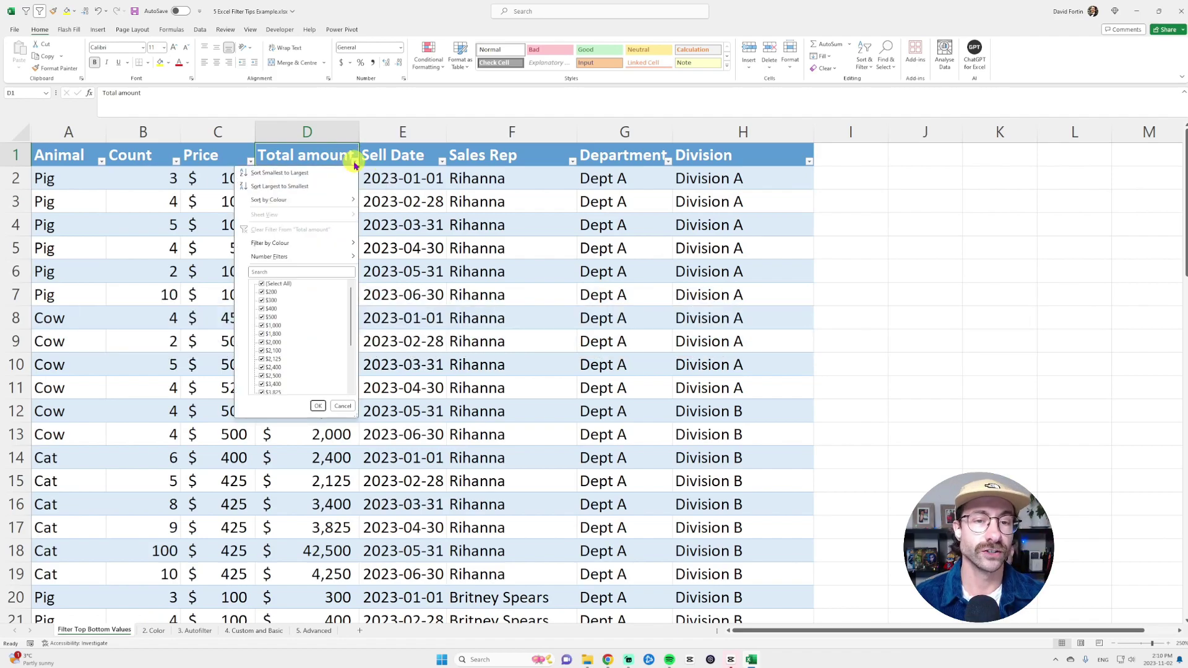
click(327, 261)
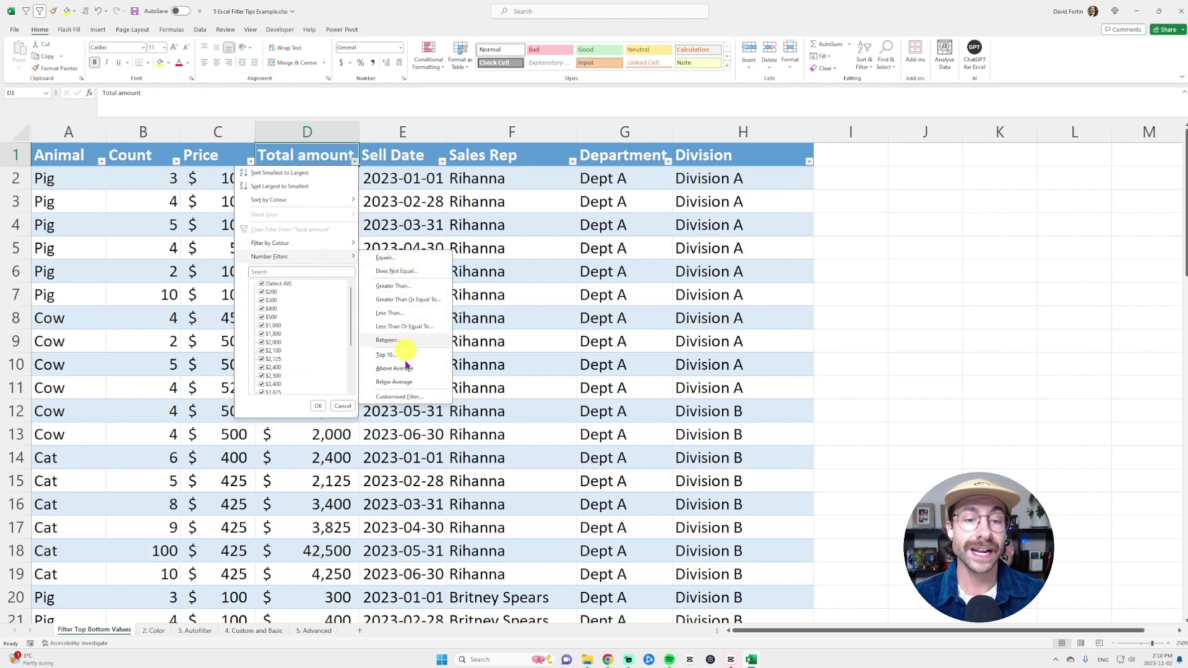
click(410, 397)
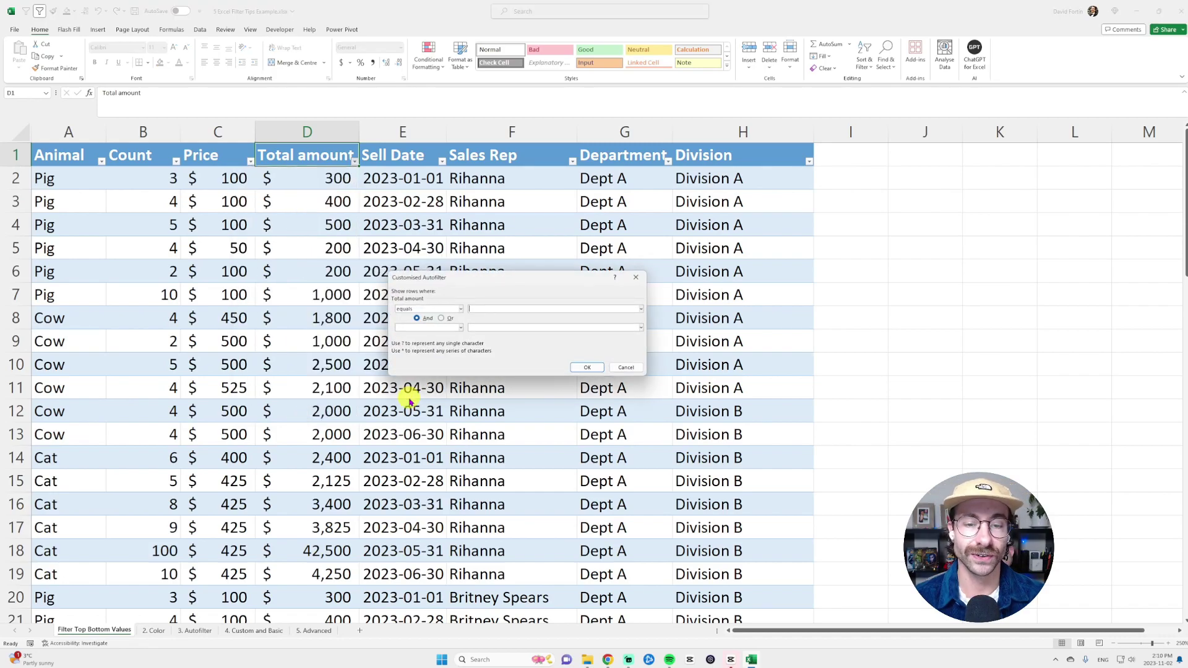
click(407, 309)
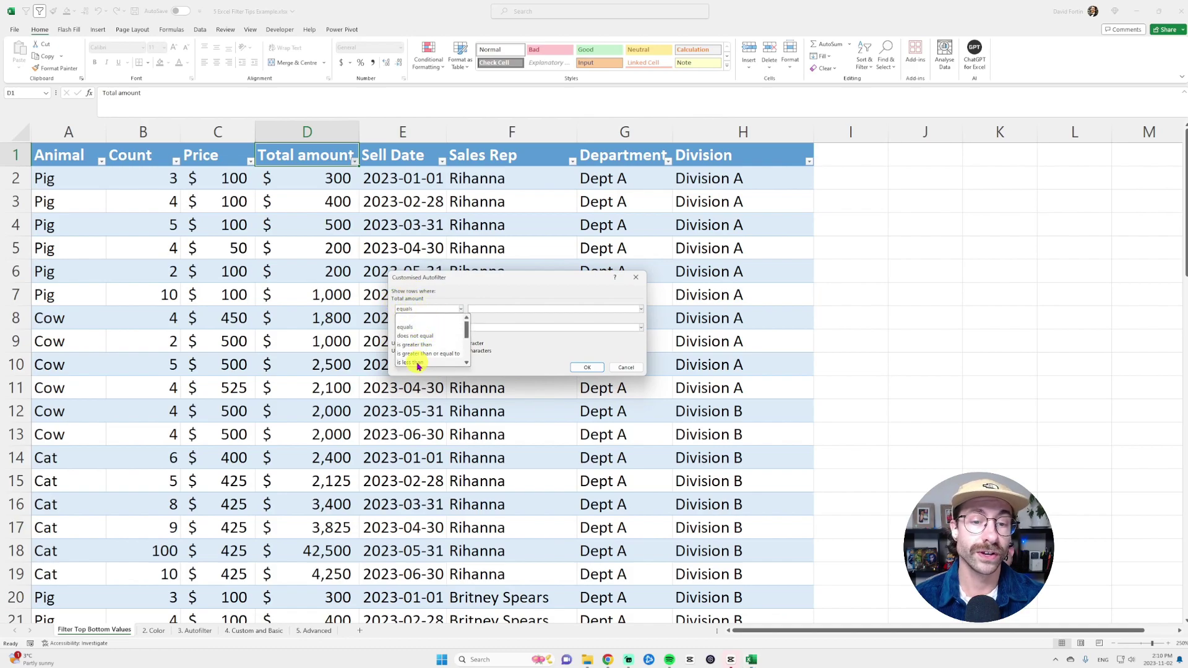
click(411, 362)
click(496, 309)
text(500)
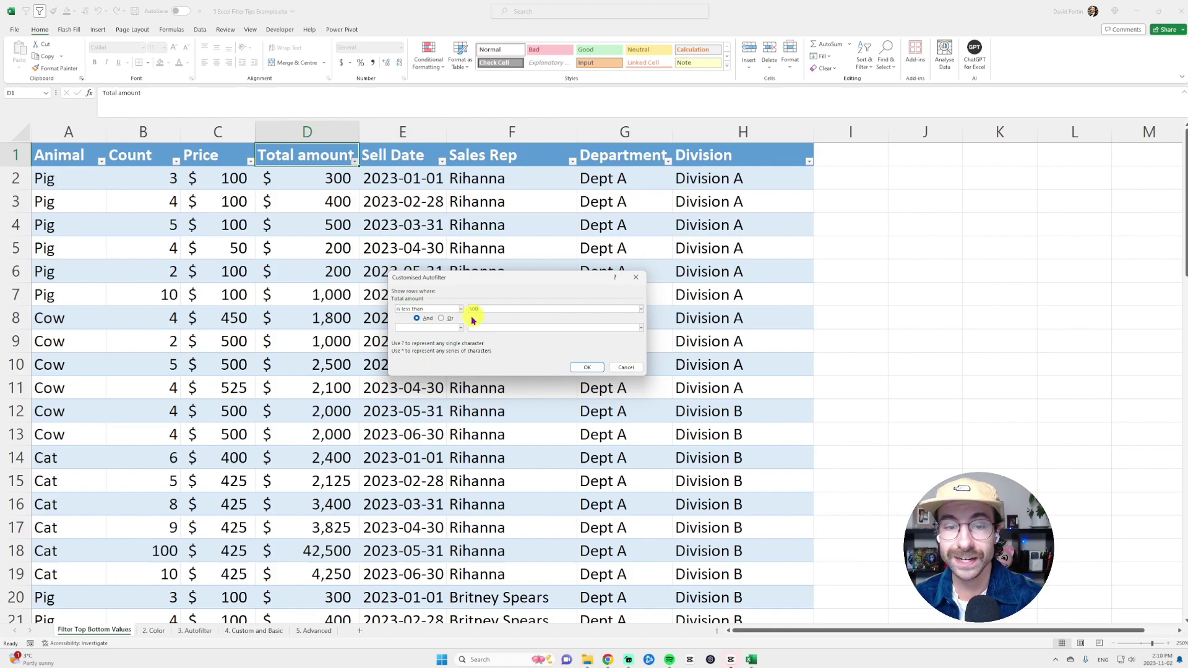
click(442, 319)
click(436, 328)
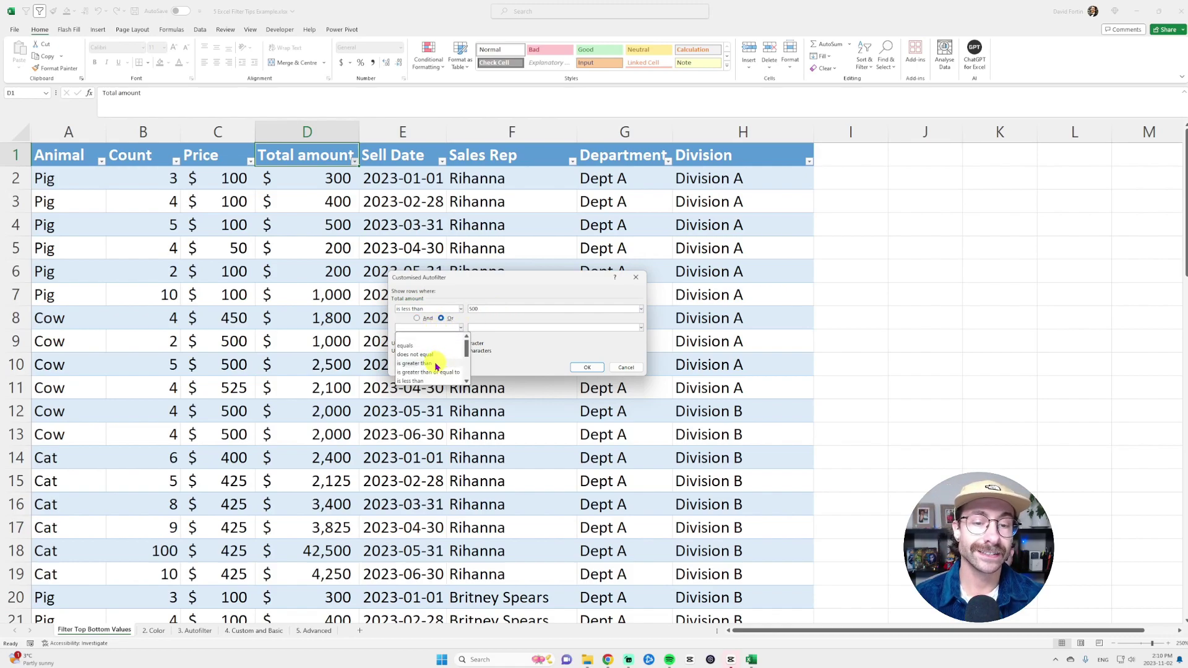
click(437, 364)
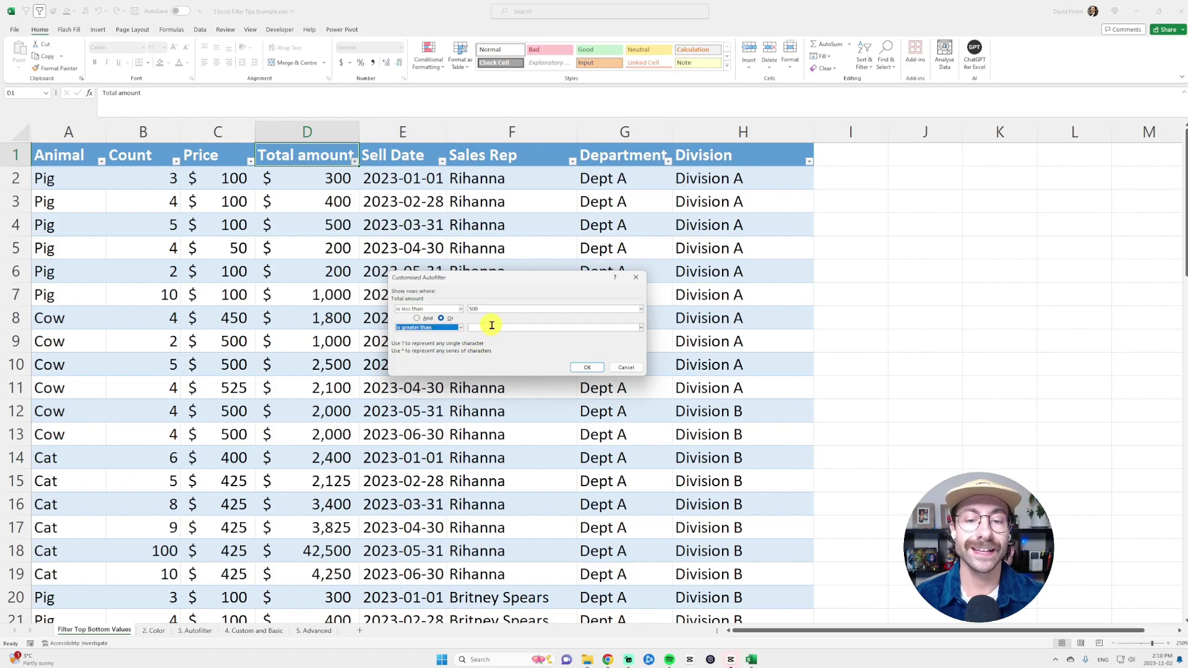
click(496, 327)
text(5000)
click(584, 368)
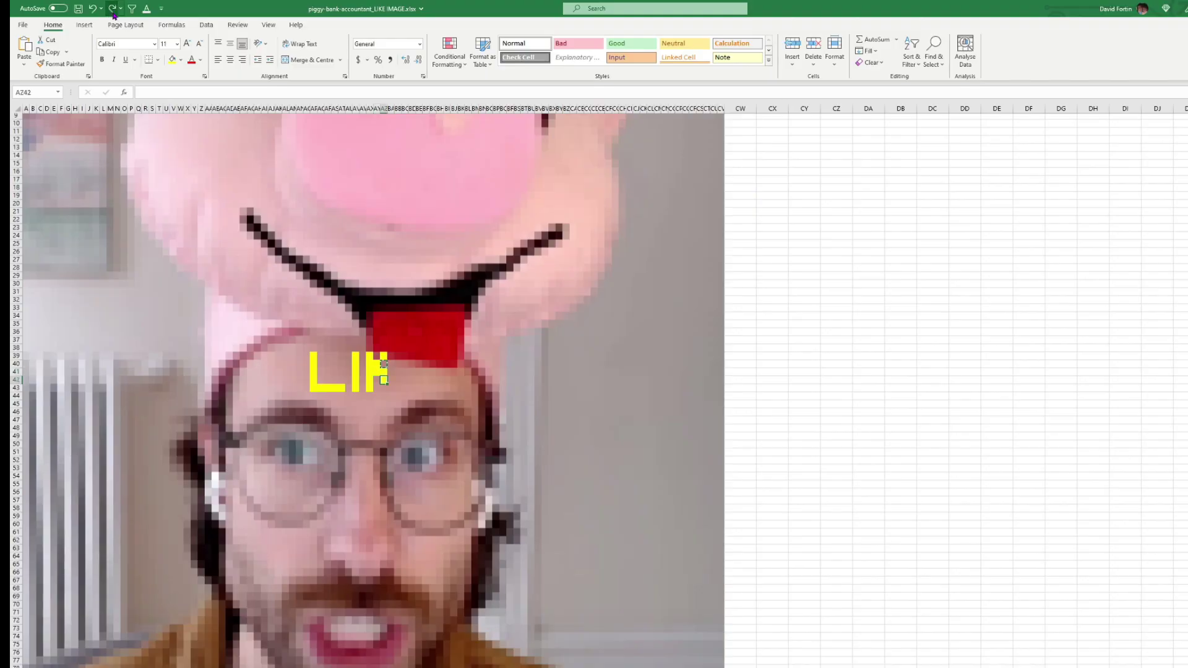
Step: Use the Quick Access Toolbar redo button five times until the Total amount filter is gone
click(114, 9)
click(114, 8)
click(113, 9)
click(113, 9)
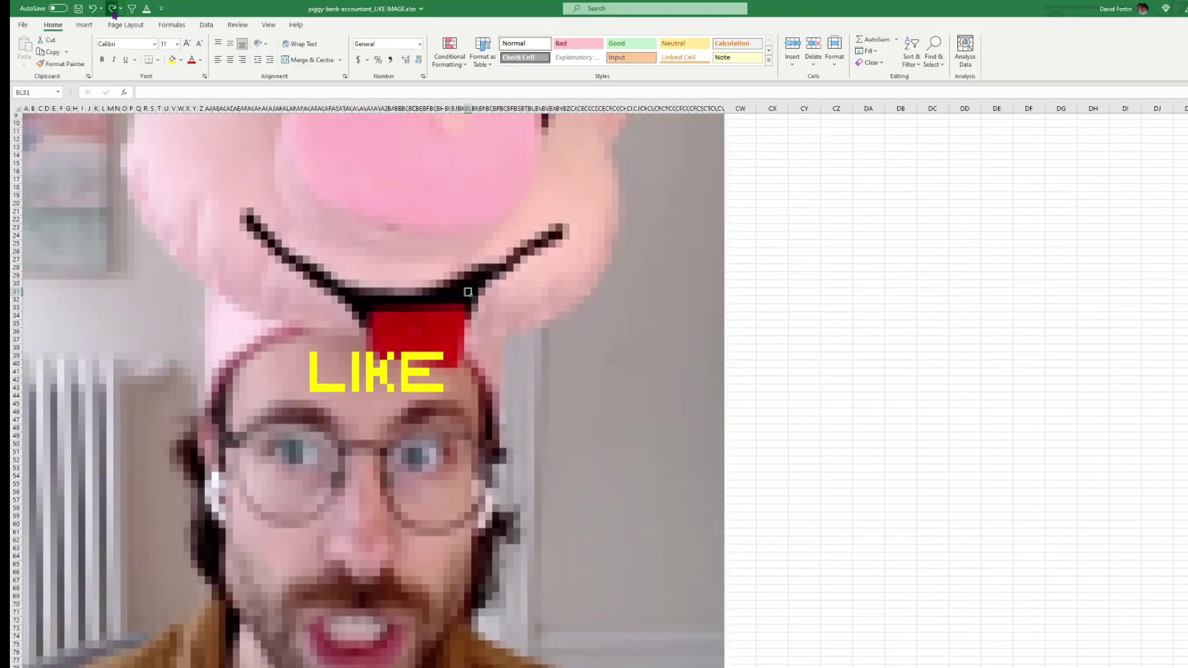
click(113, 8)
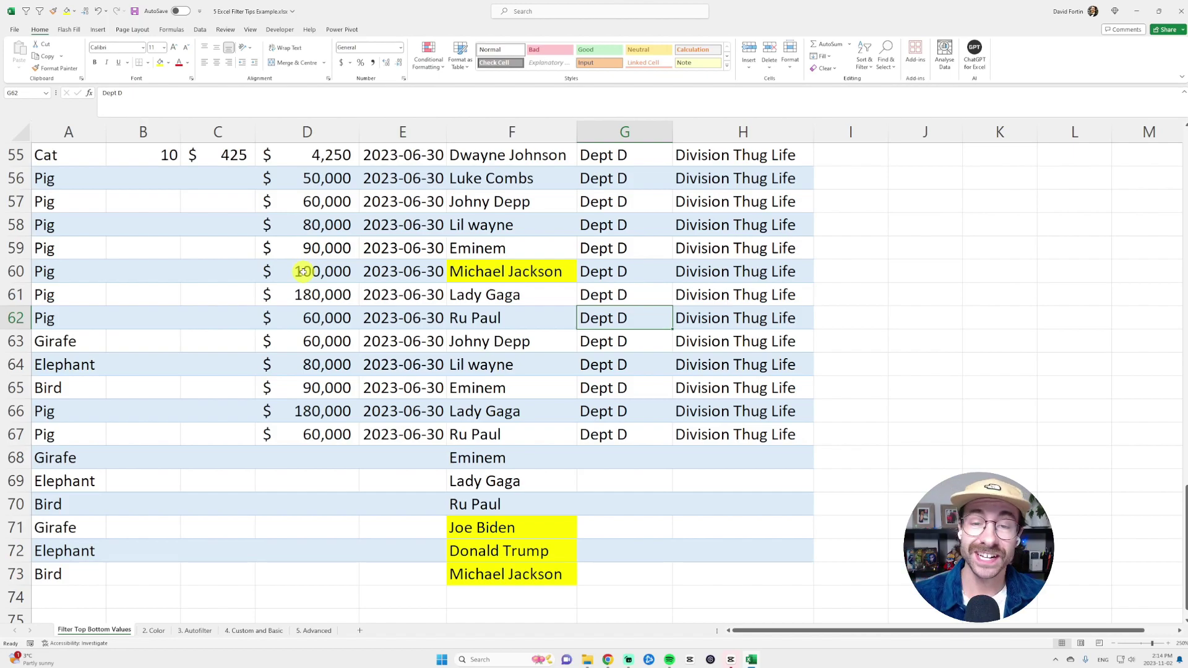
click(303, 271)
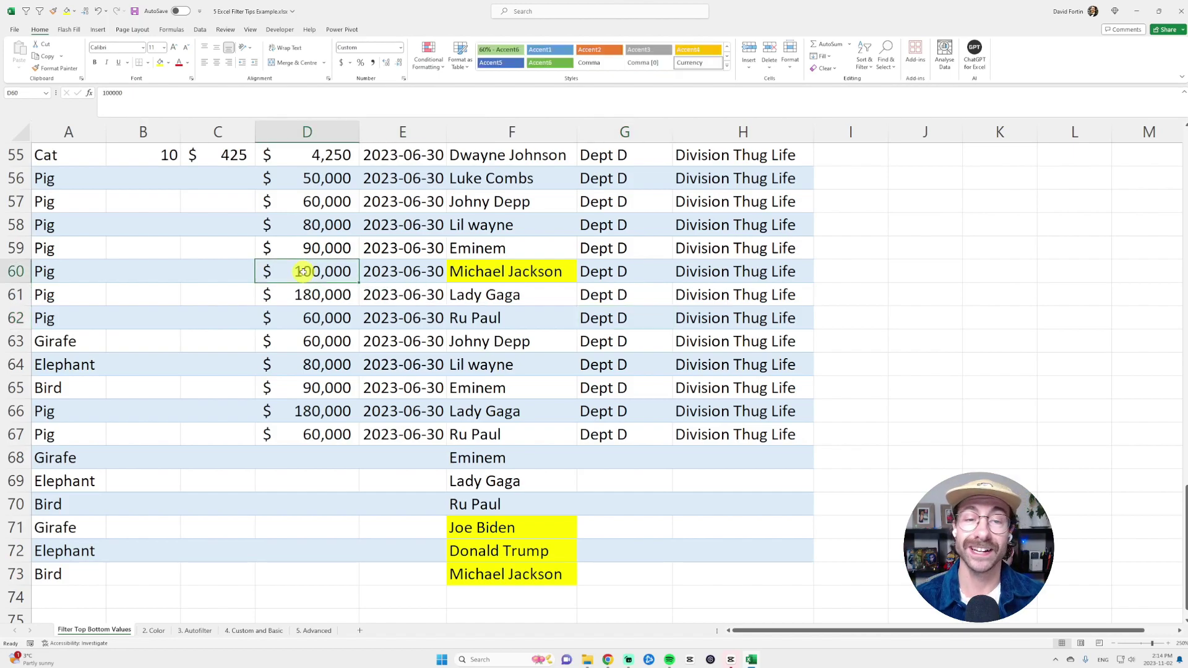
scroll(305, 272, up, 18)
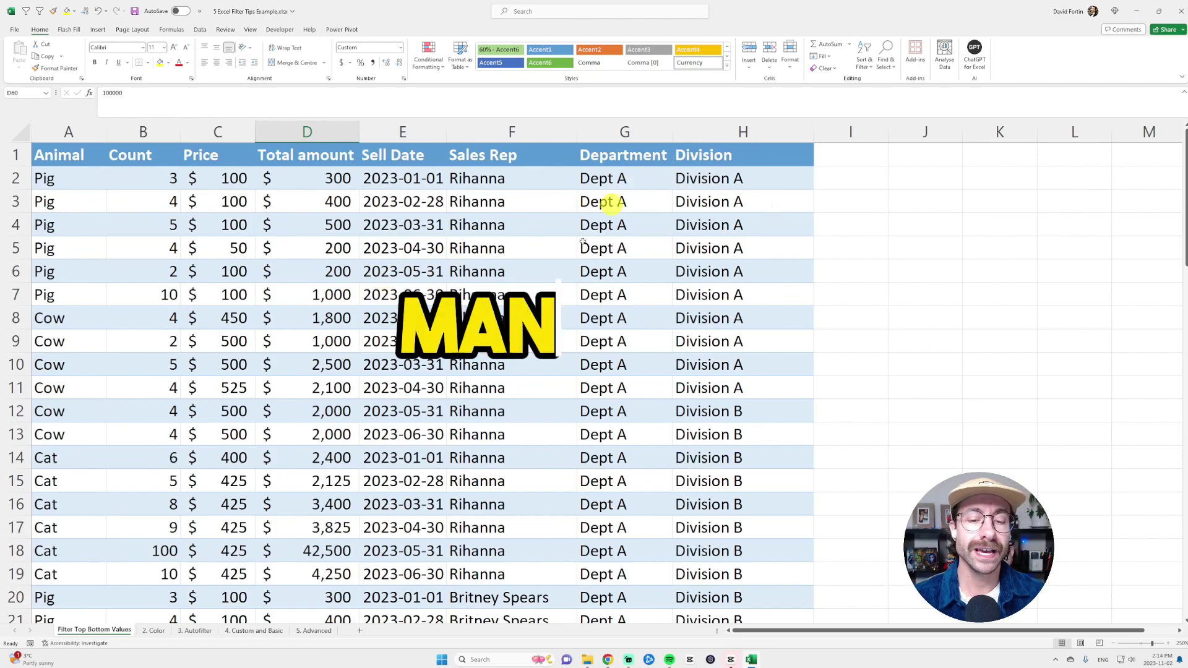
click(317, 631)
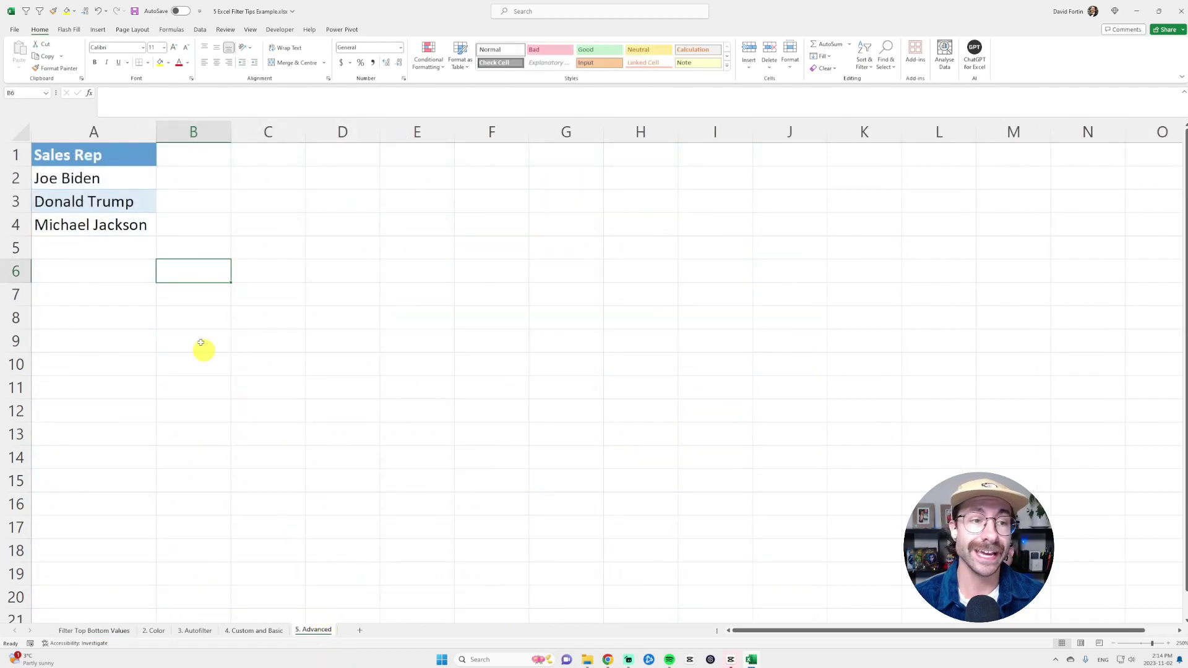
click(117, 173)
click(124, 201)
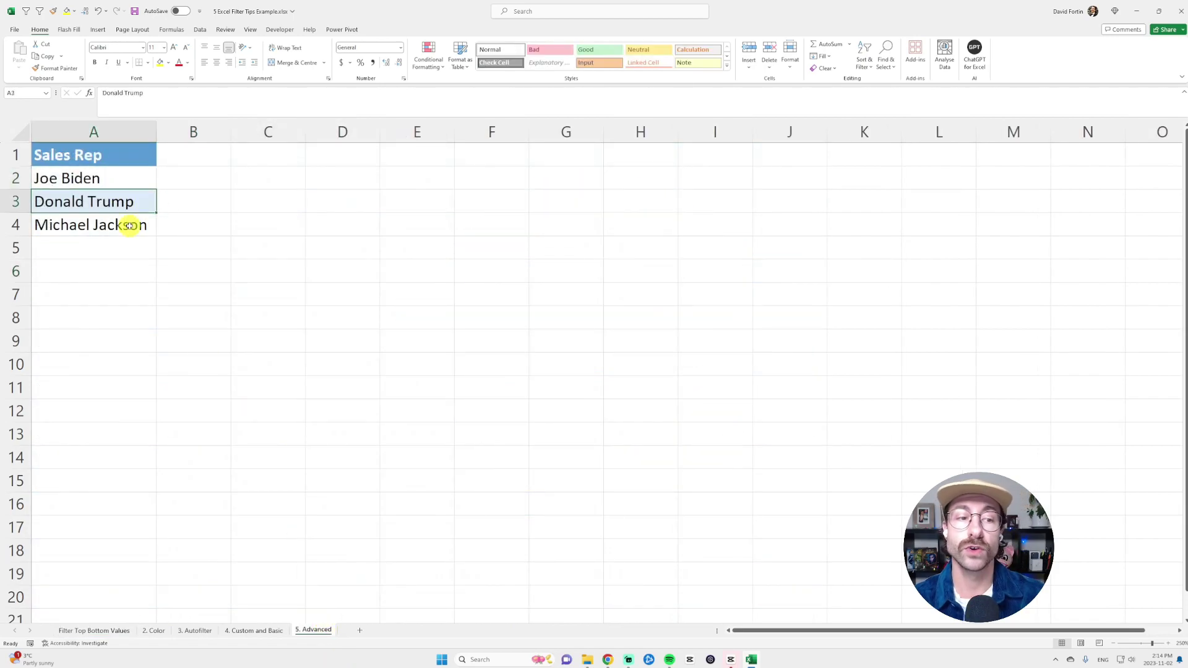
click(130, 226)
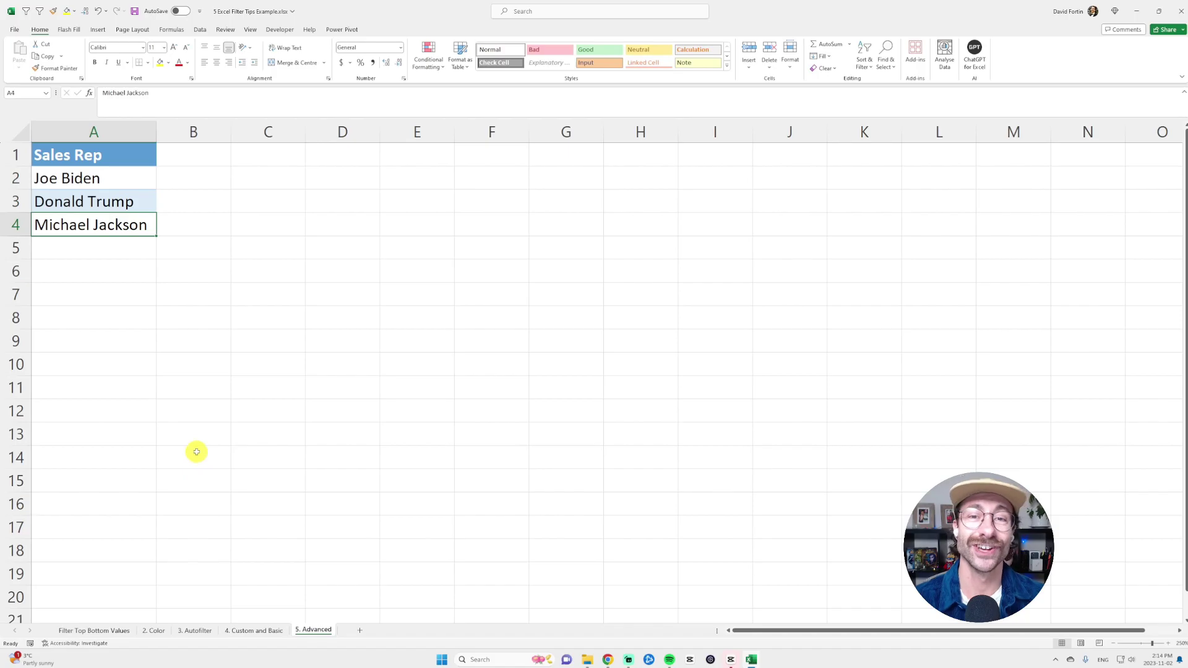
click(75, 631)
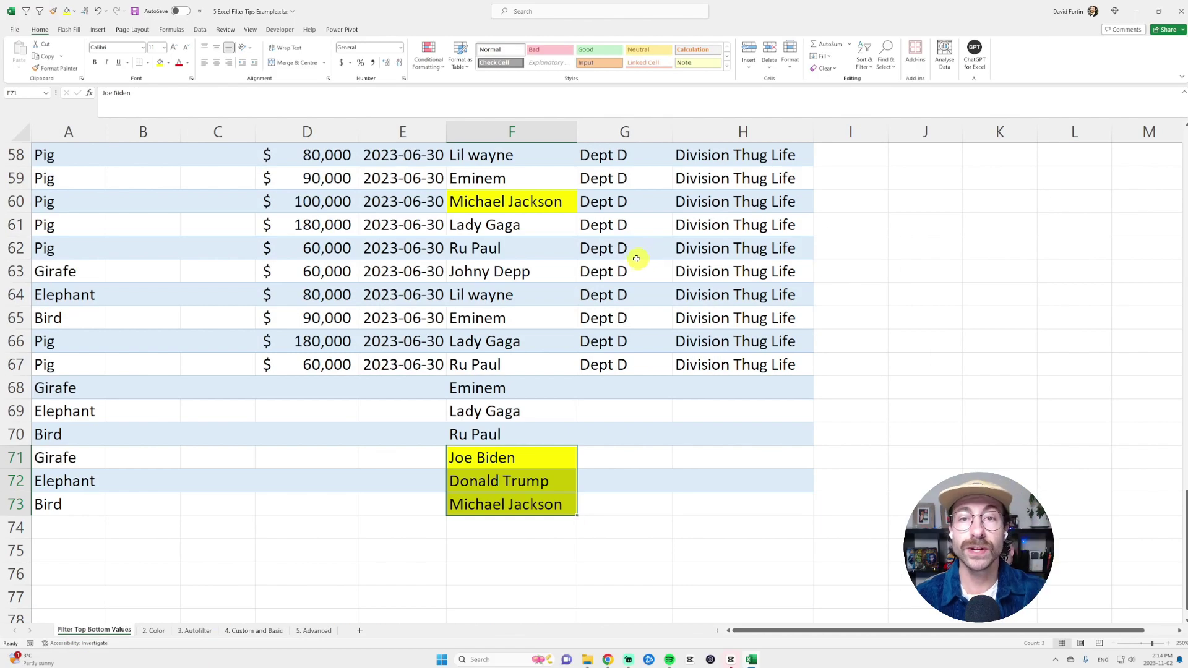
click(513, 459)
click(518, 480)
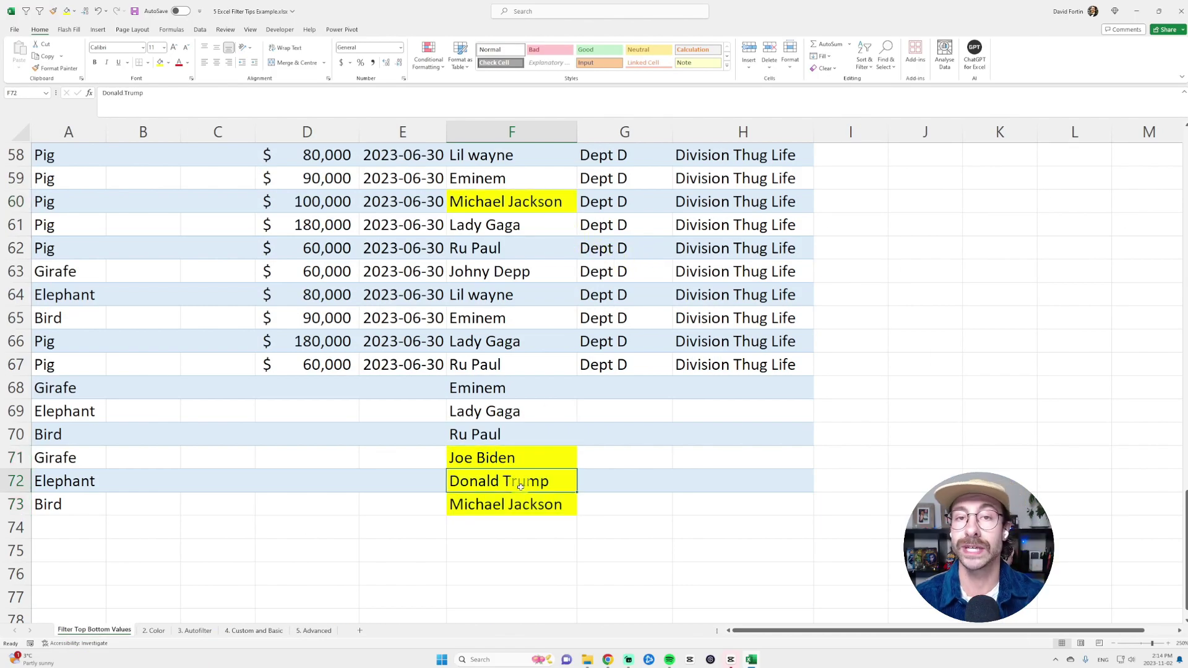
click(526, 505)
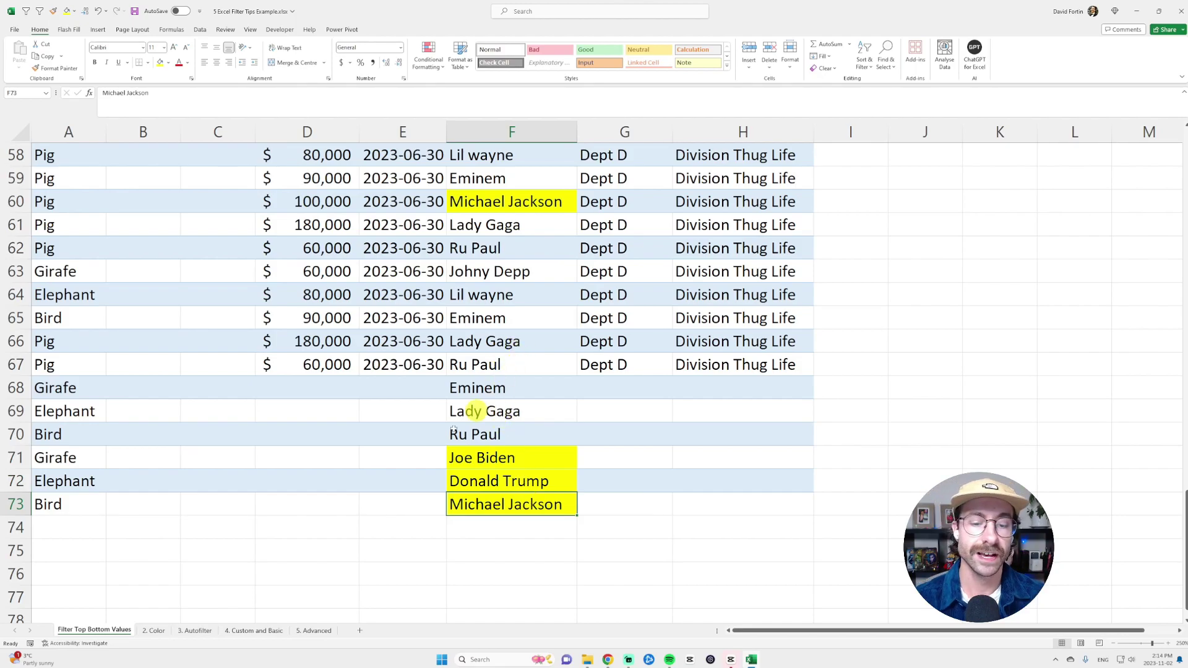
Step: Open Advanced Filter on list range $A$1:$H$73, with criteria starting on the 5. Advanced sheet
scroll(343, 548, up, 19)
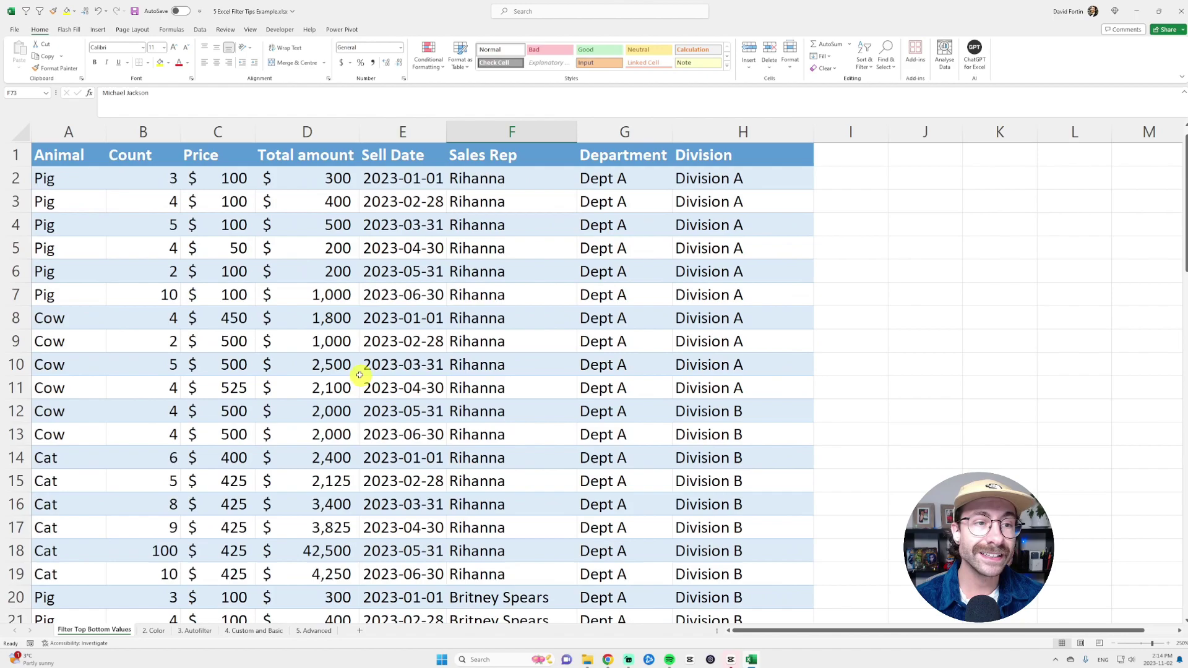
click(70, 152)
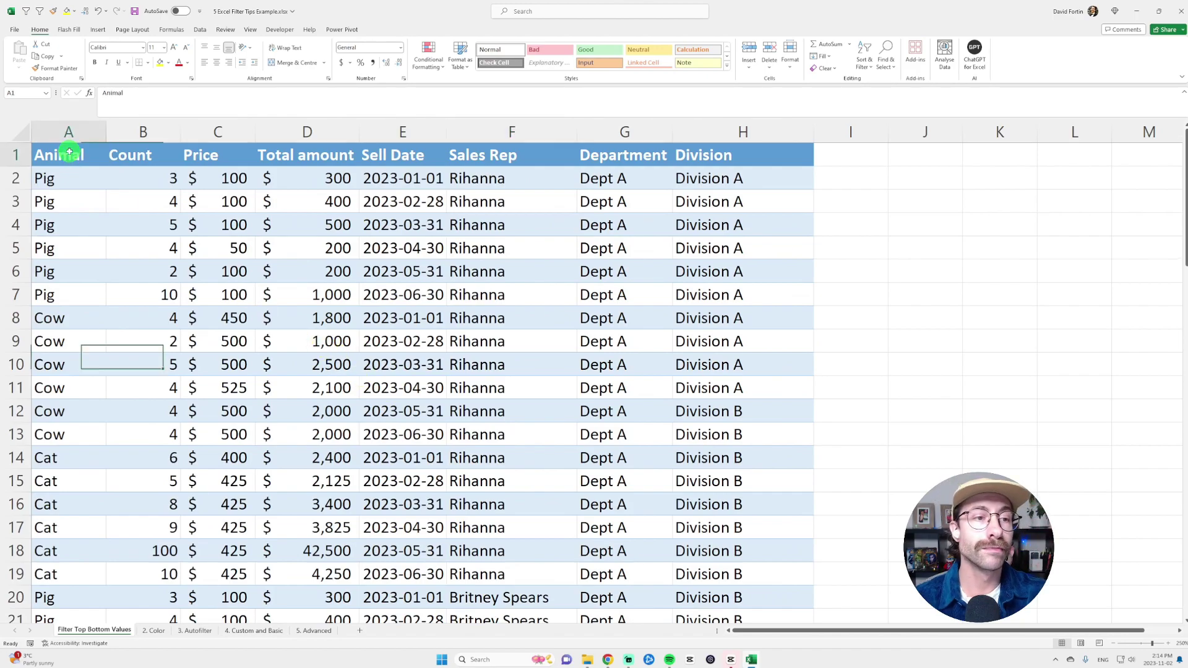
click(200, 31)
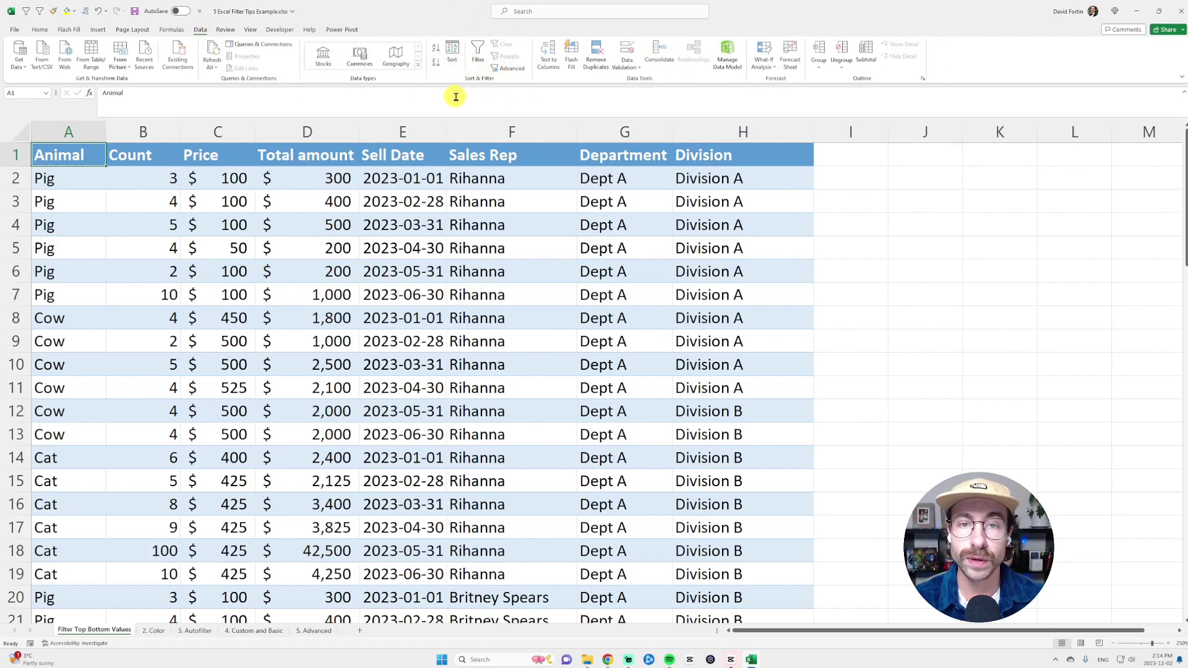
click(509, 68)
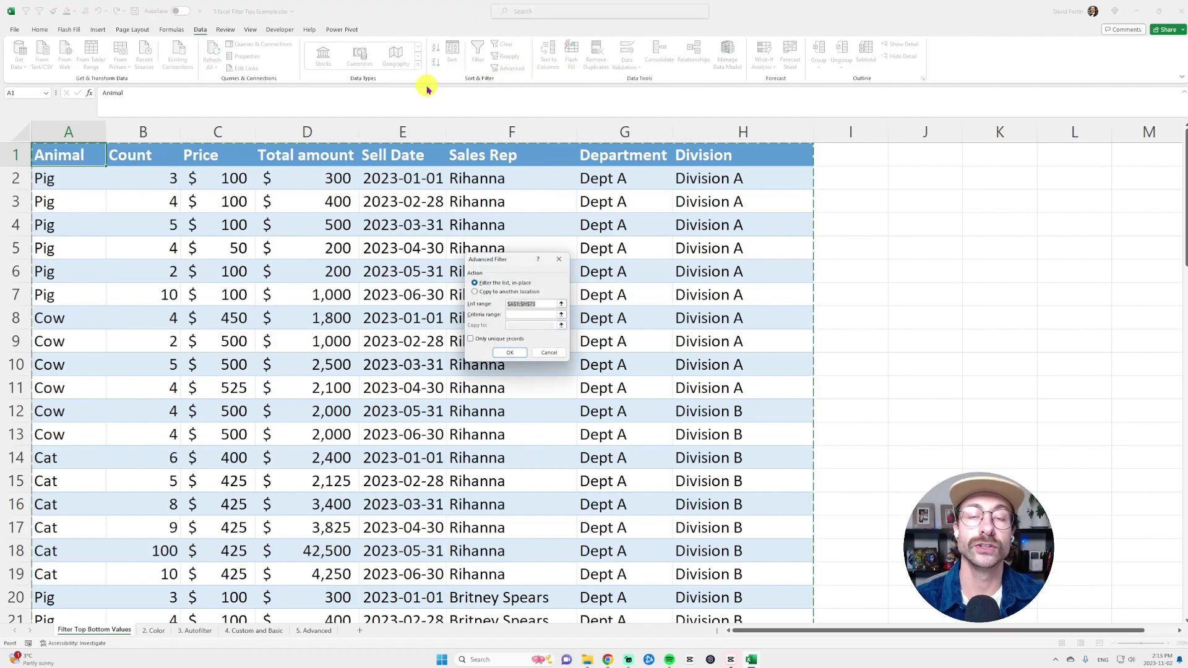
click(526, 317)
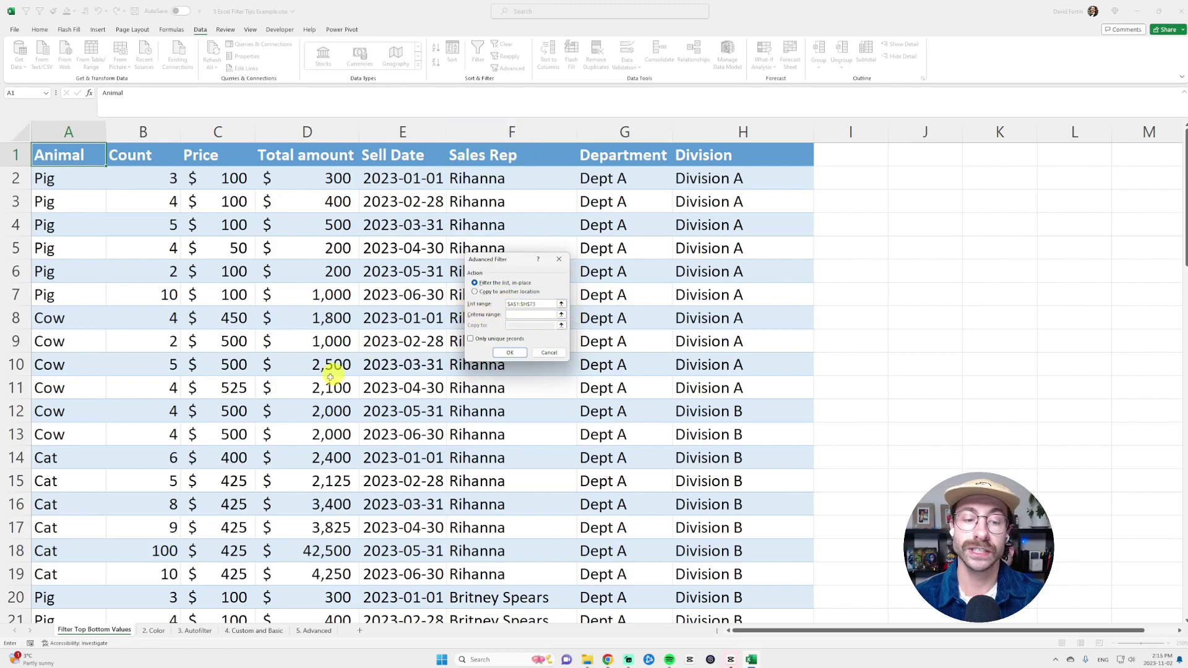
click(314, 632)
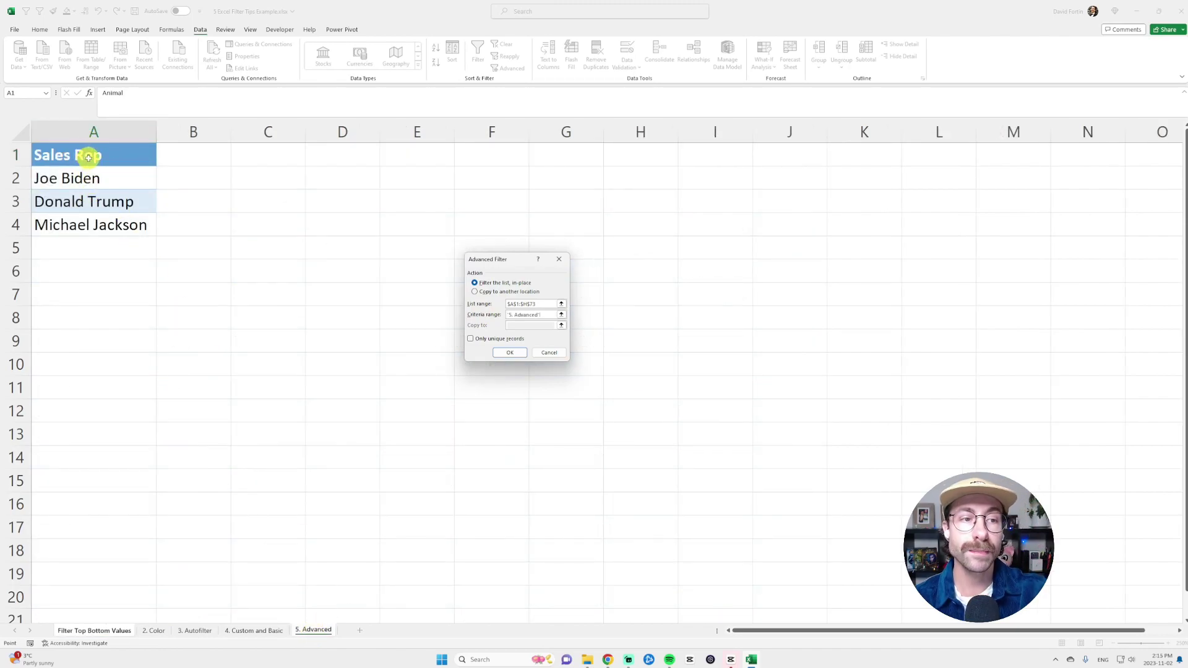
Step: Set the criteria range to $A$1:$A$4 on 5. Advanced and apply the advanced filter
drag(89, 158, 94, 227)
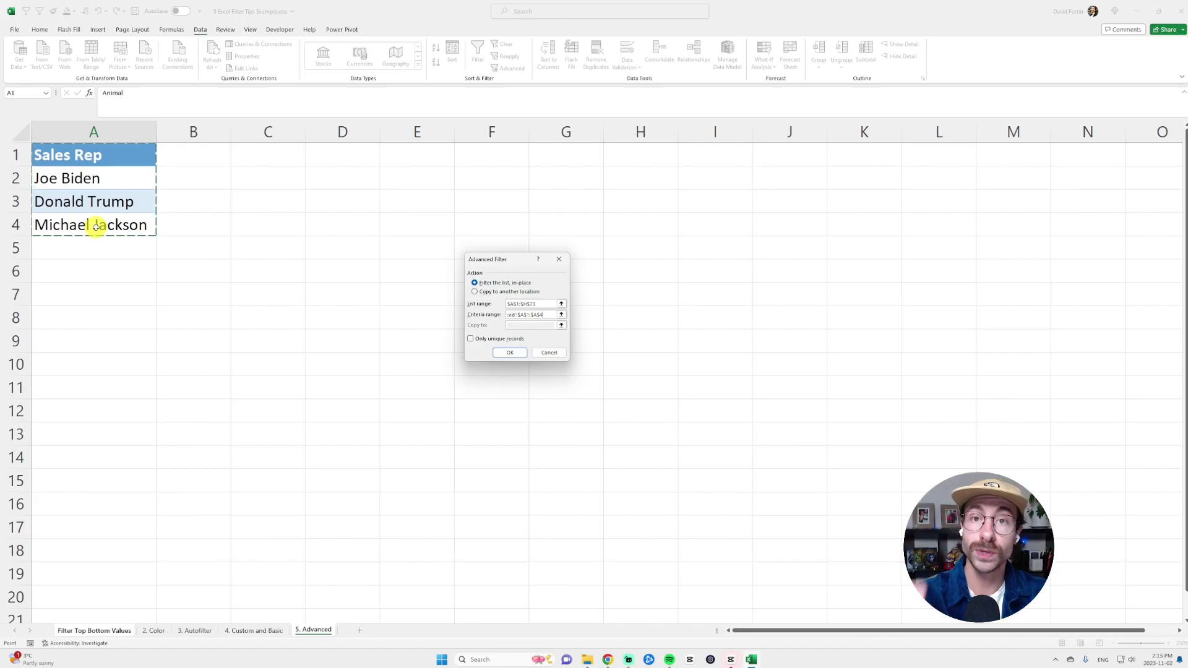
click(510, 353)
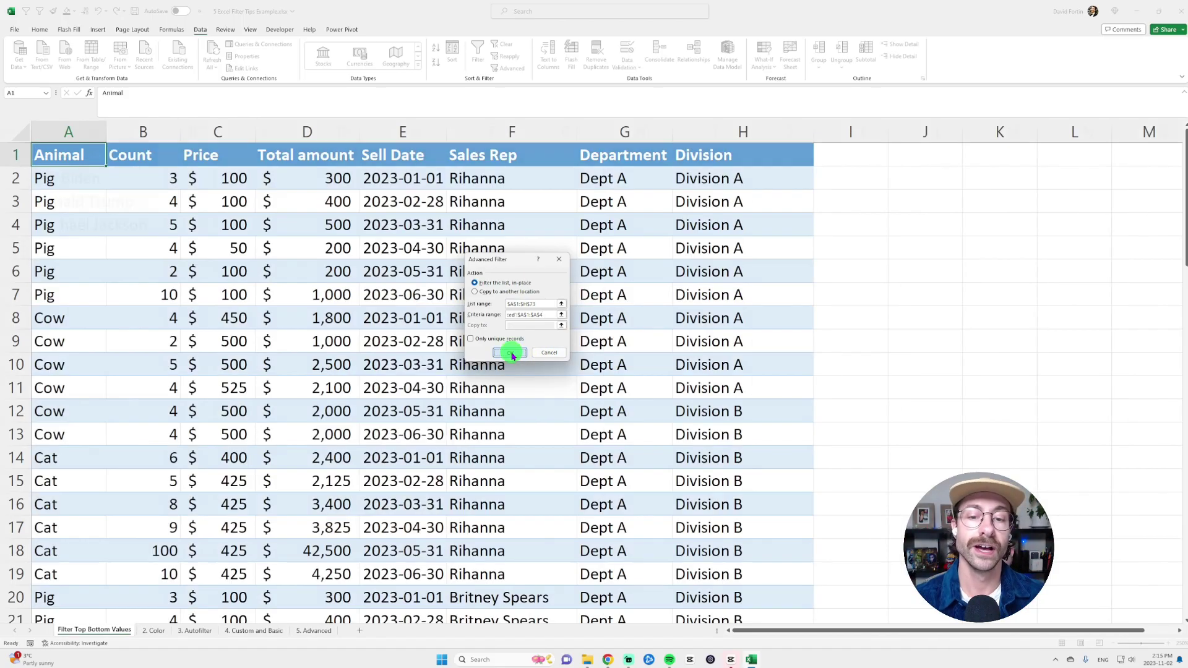